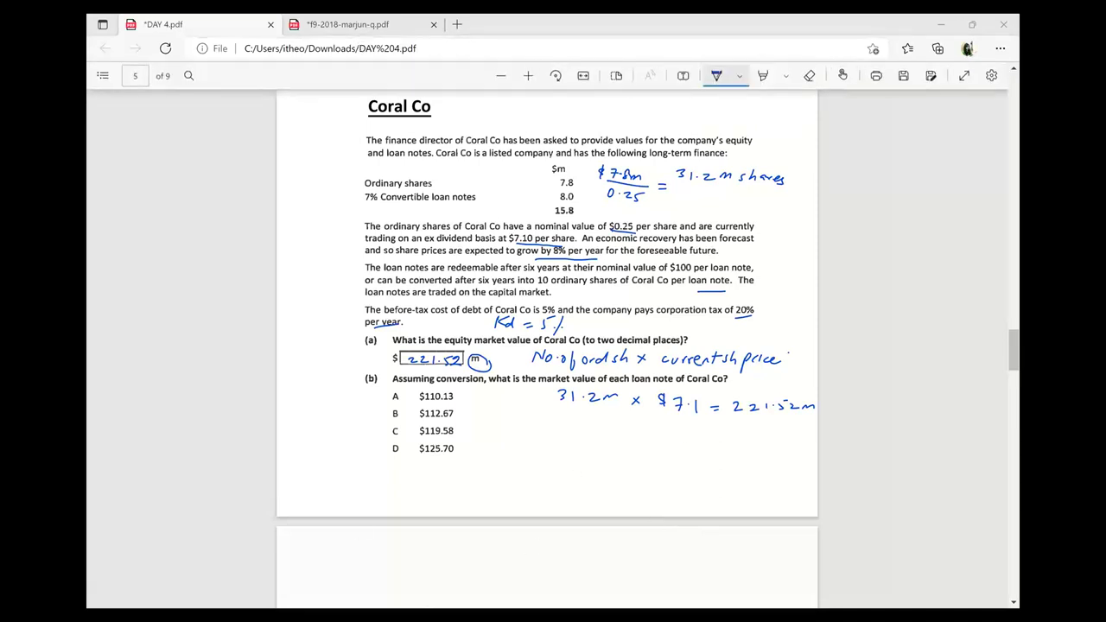
# - Switch to Excel and create a blank workbook
pyautogui.press('super')
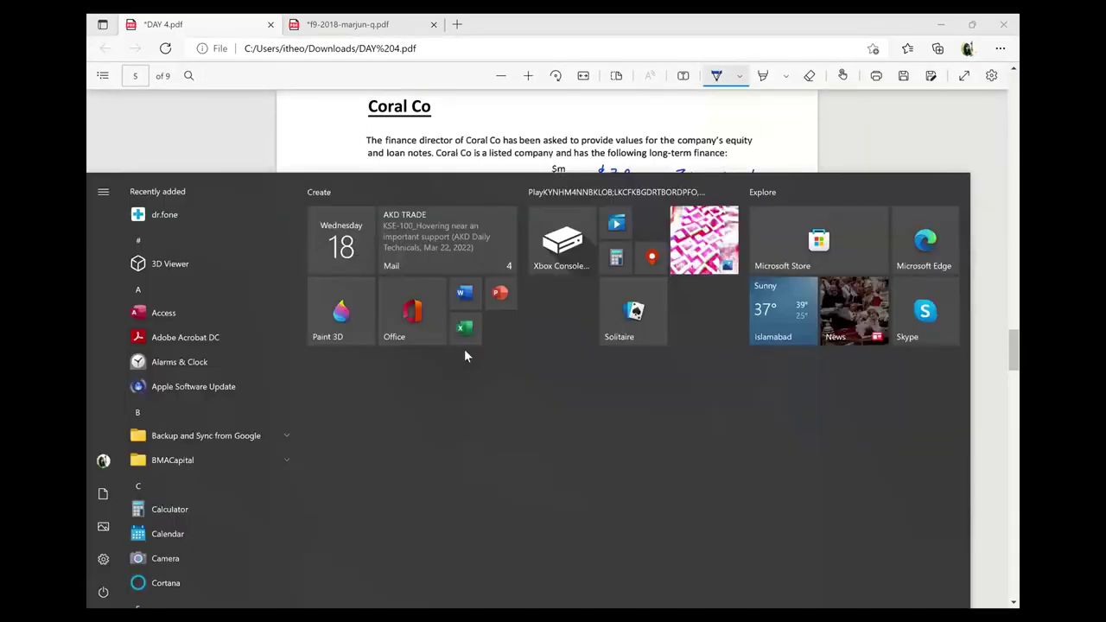
pyautogui.click(466, 333)
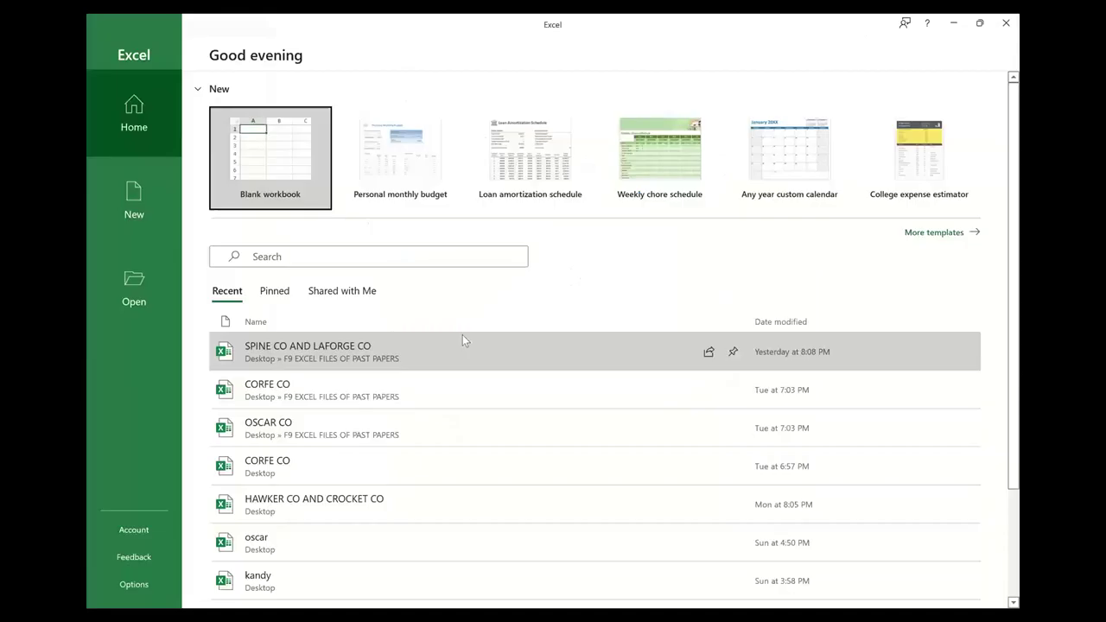
pyautogui.click(265, 130)
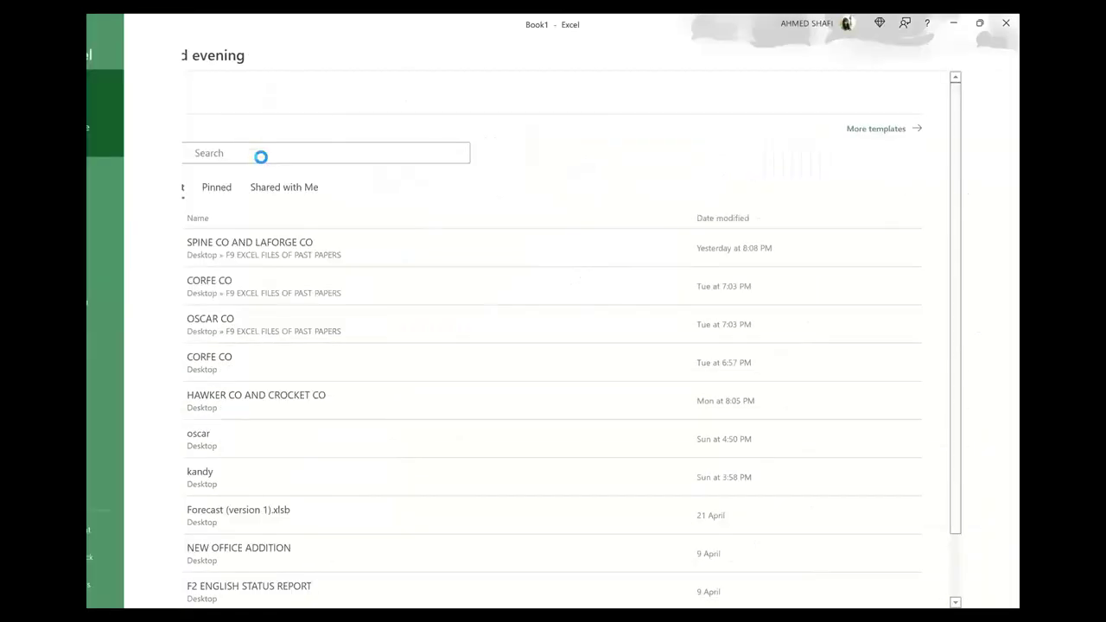
pyautogui.click(263, 159)
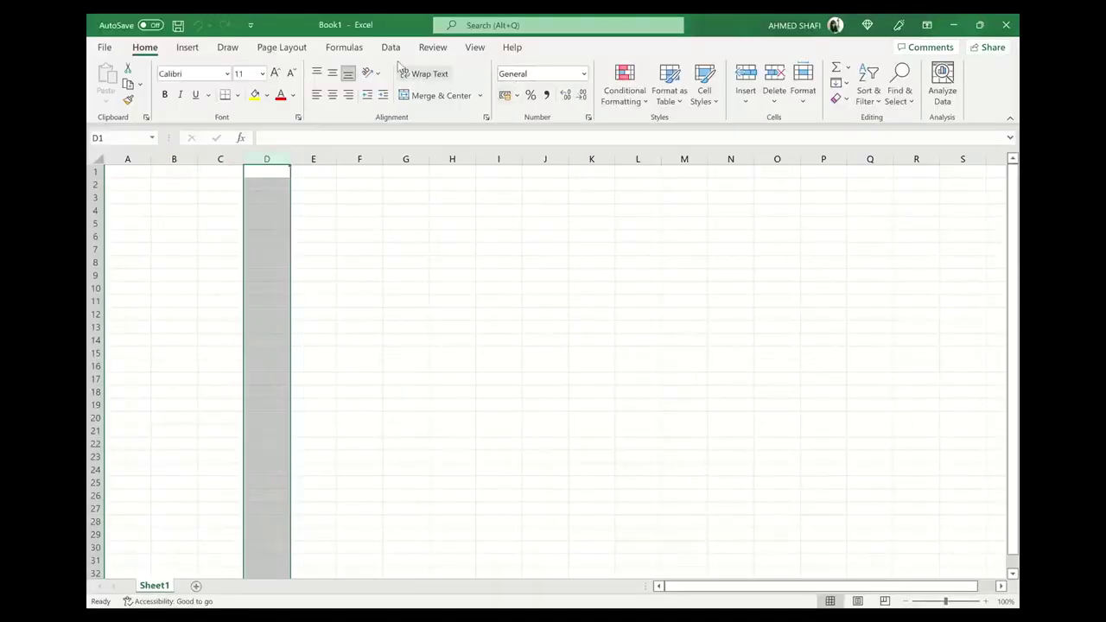
# - Set the worksheet's zoom to a custom magnification of 120%
pyautogui.click(474, 47)
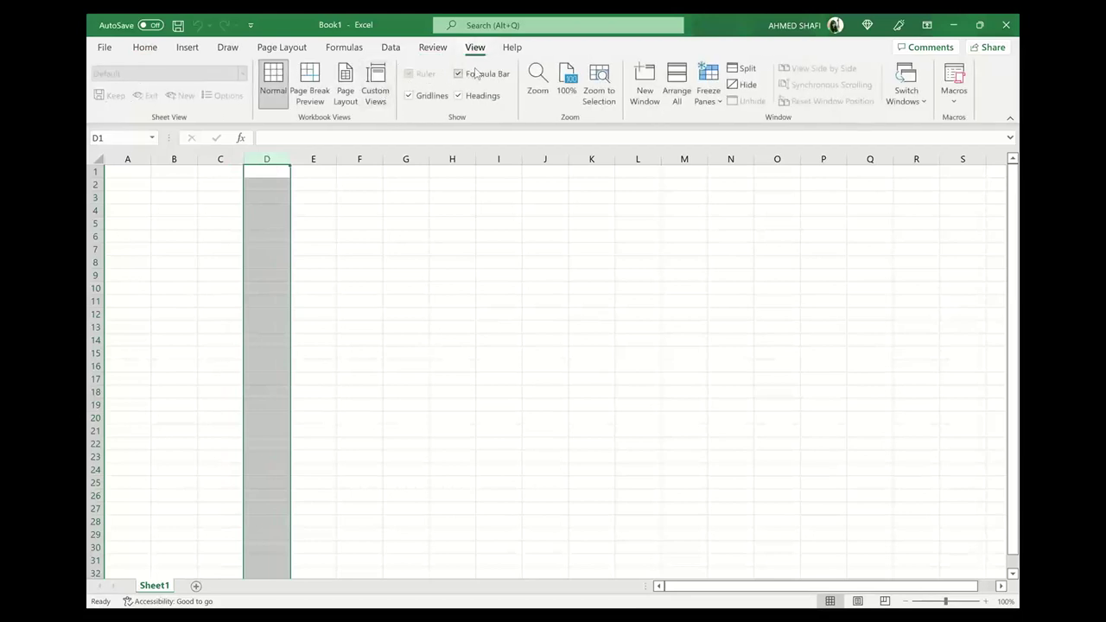
pyautogui.click(537, 82)
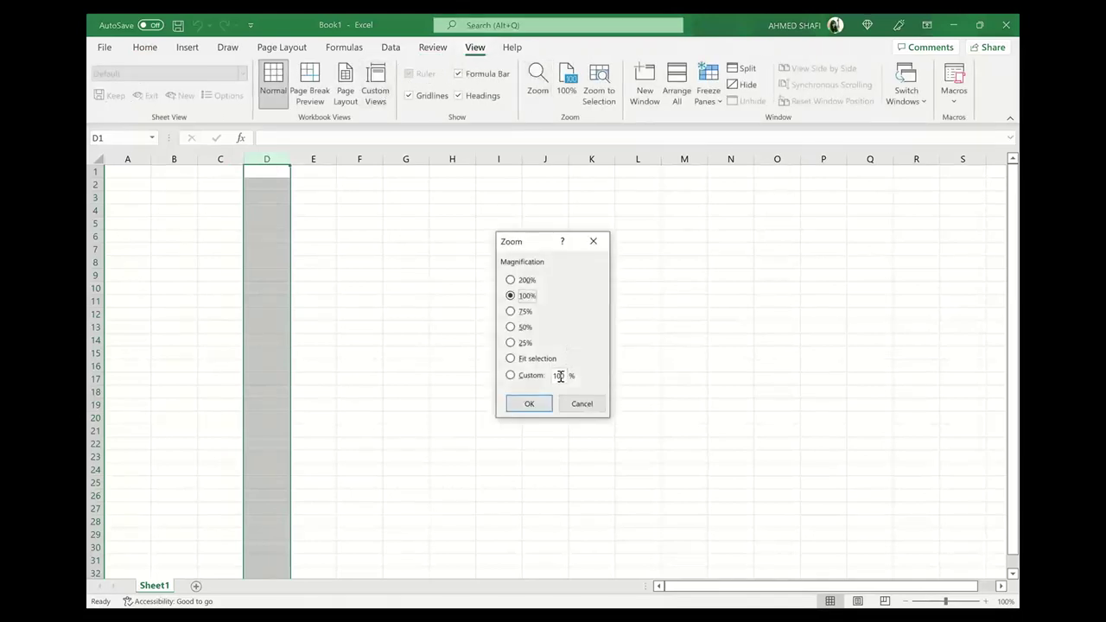
pyautogui.click(560, 376)
pyautogui.press('BackSpace')
pyautogui.write('2')
pyautogui.press('Return')
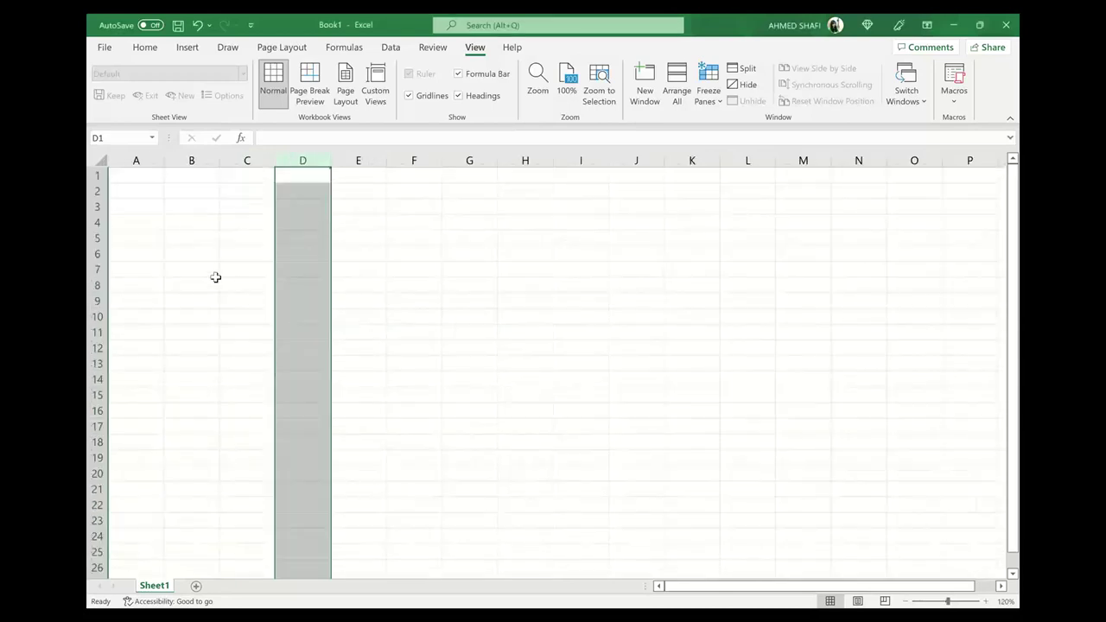
pyautogui.click(213, 275)
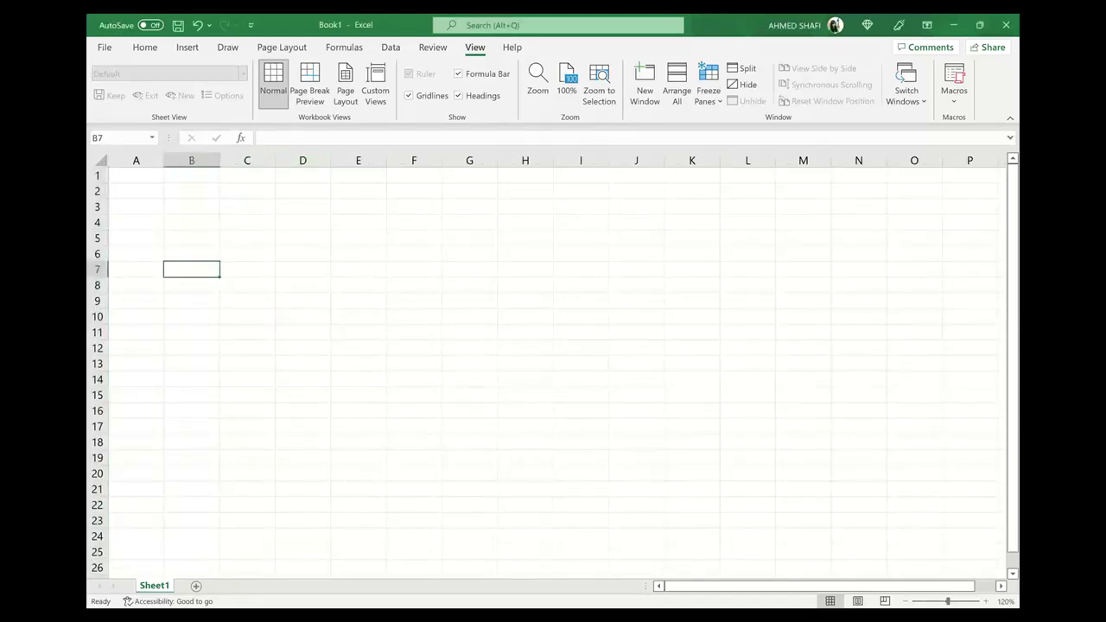
# - Enter the heading "Assuming conversion, what is the market value of each loan note" in cell A3
pyautogui.click(151, 207)
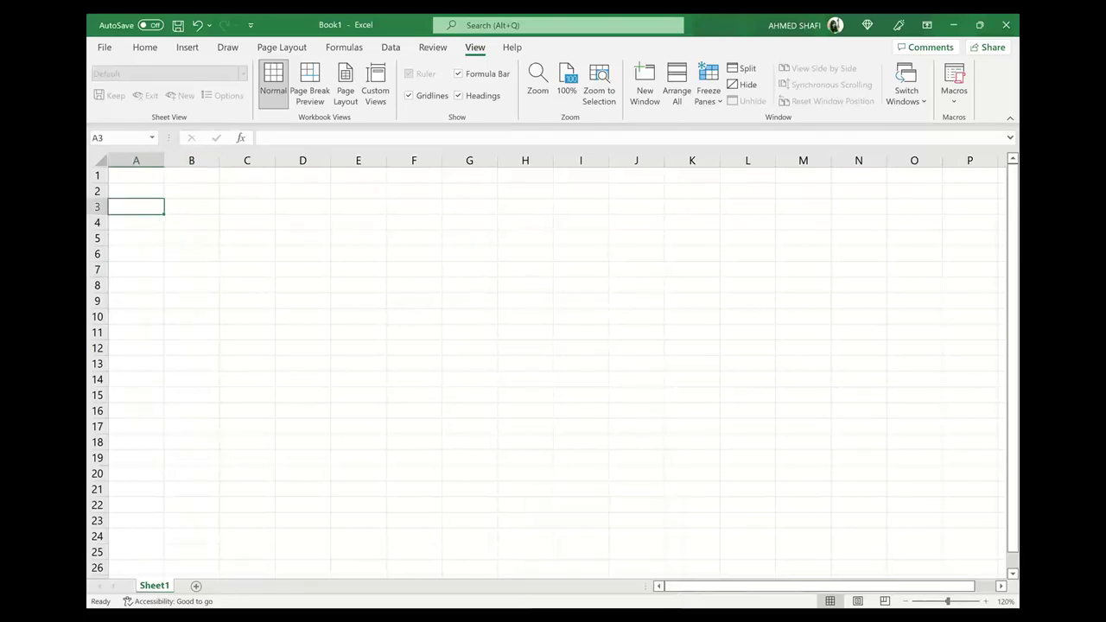
pyautogui.click(406, 553)
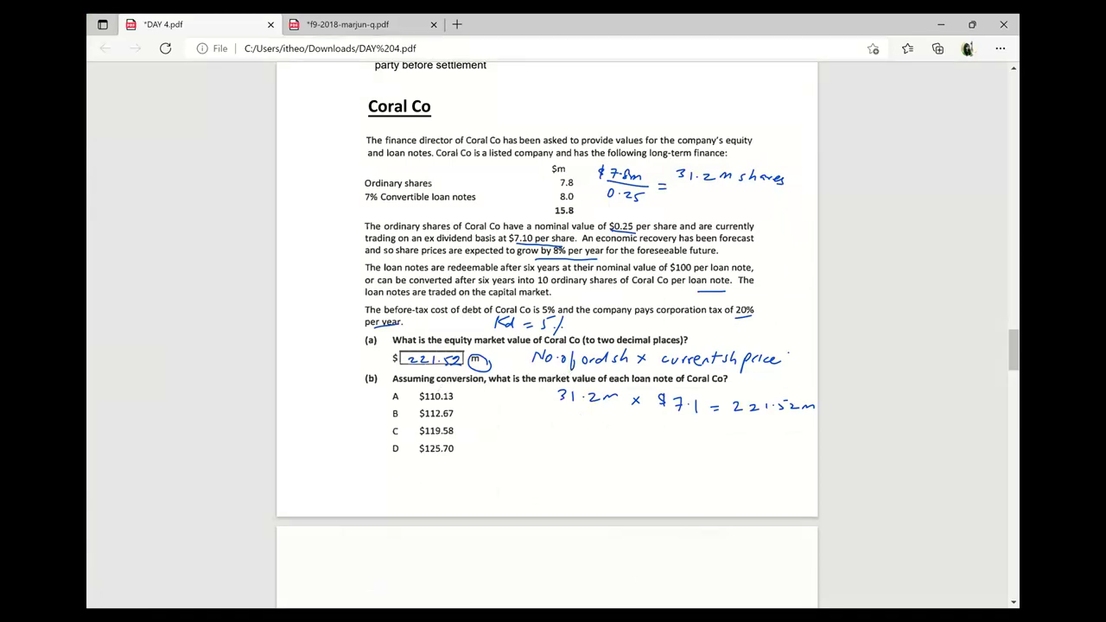
pyautogui.hotkey('alt', 'Tab')
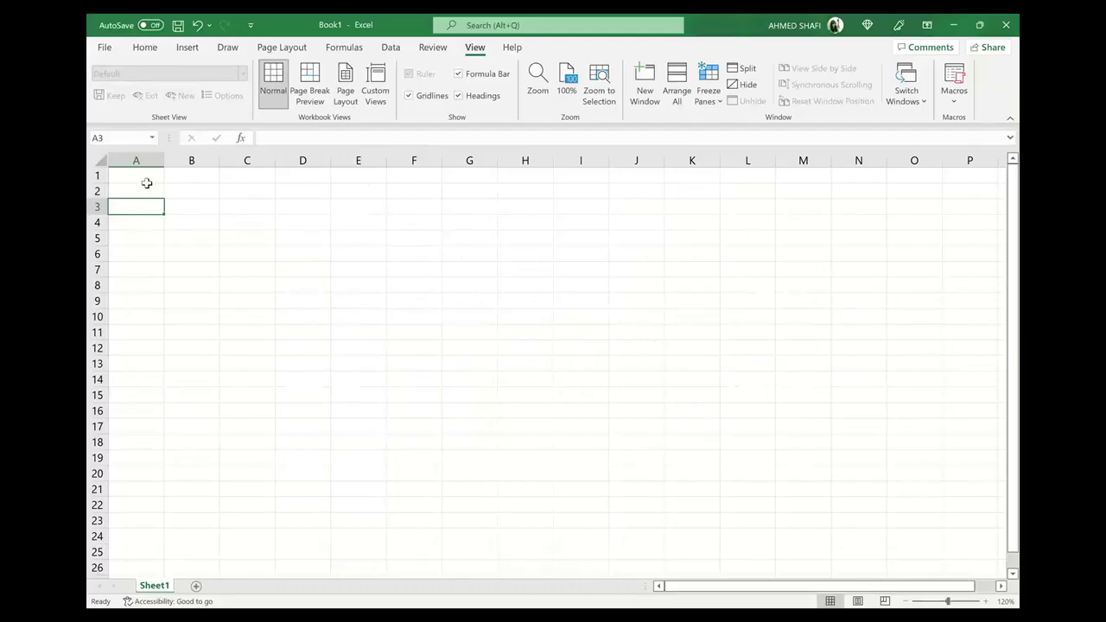
pyautogui.write('Assu')
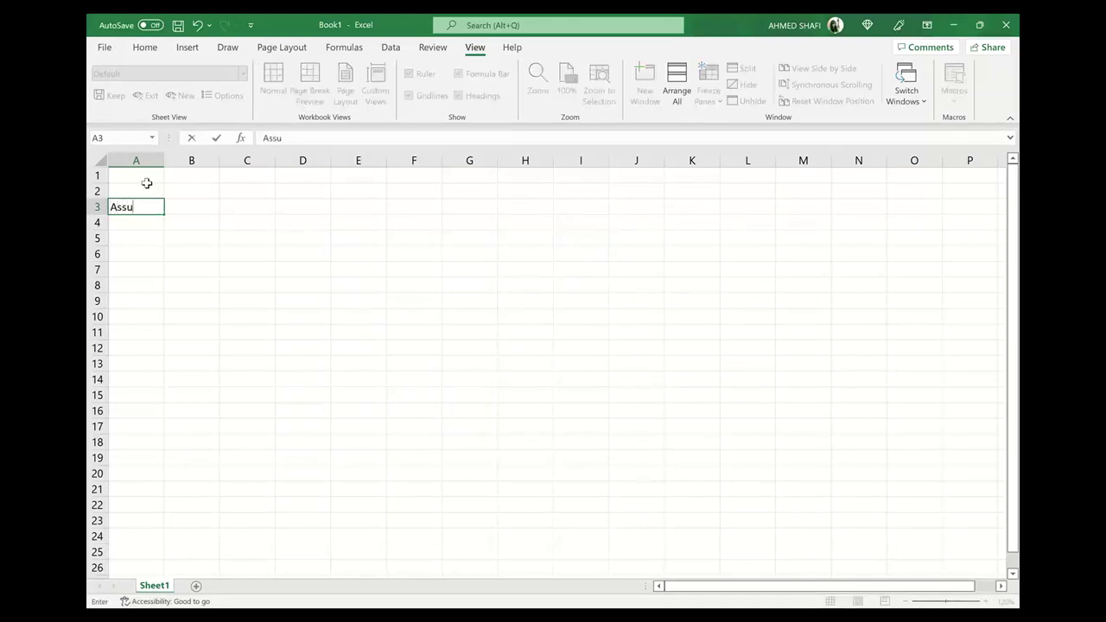
pyautogui.write('ming conversin')
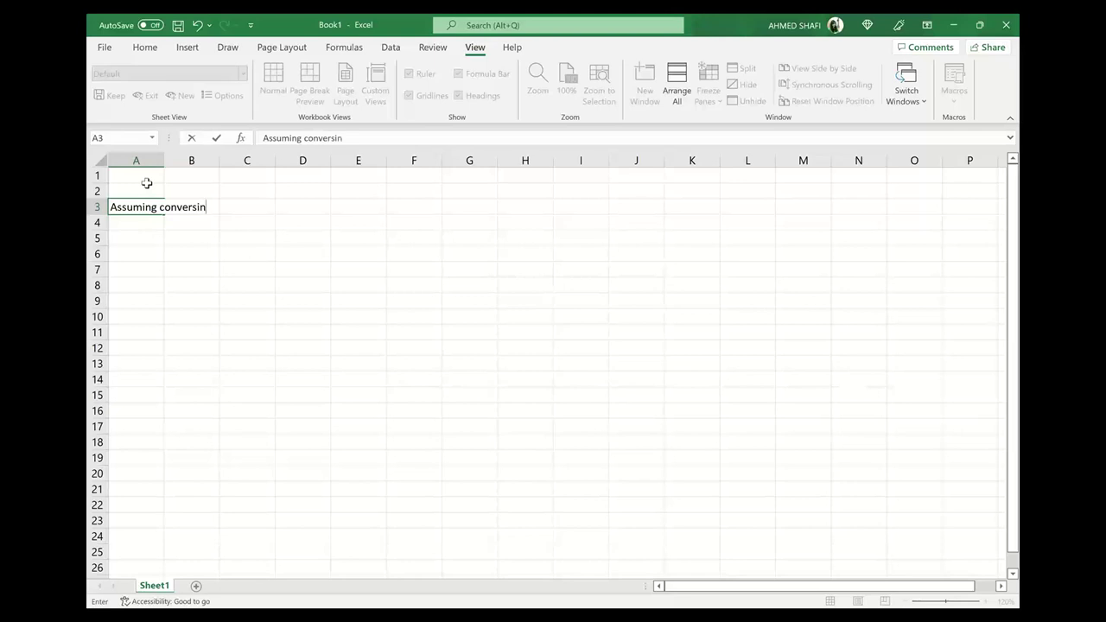
pyautogui.press('BackSpace')
pyautogui.press('BackSpace')
pyautogui.write('ion, what os')
pyautogui.press('BackSpace')
pyautogui.press('BackSpace')
pyautogui.write('is the market ')
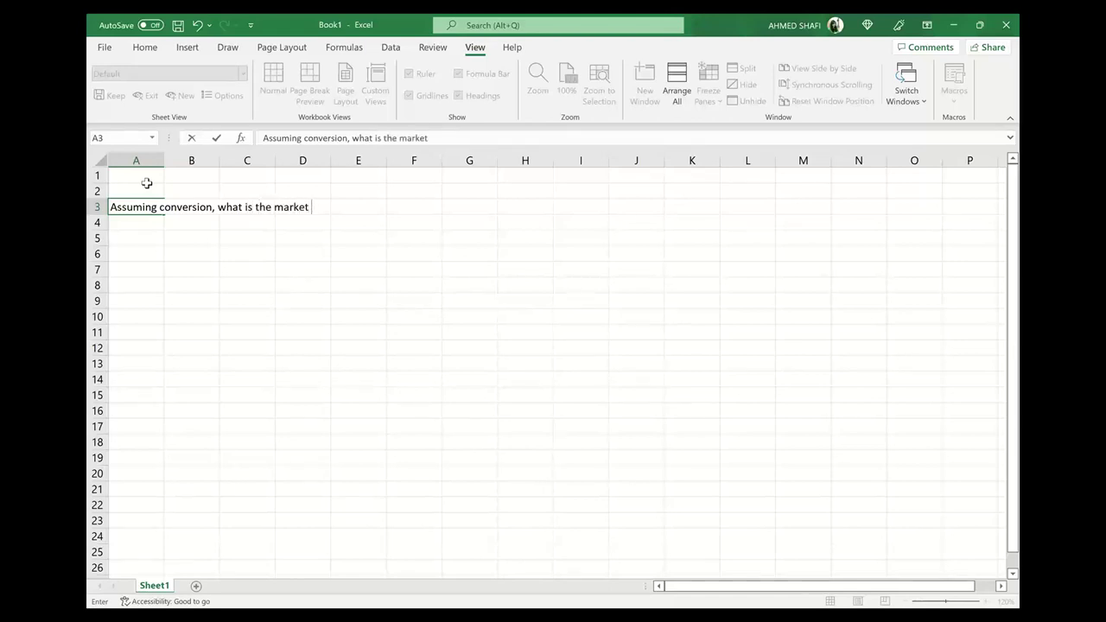
pyautogui.write('value of each lo')
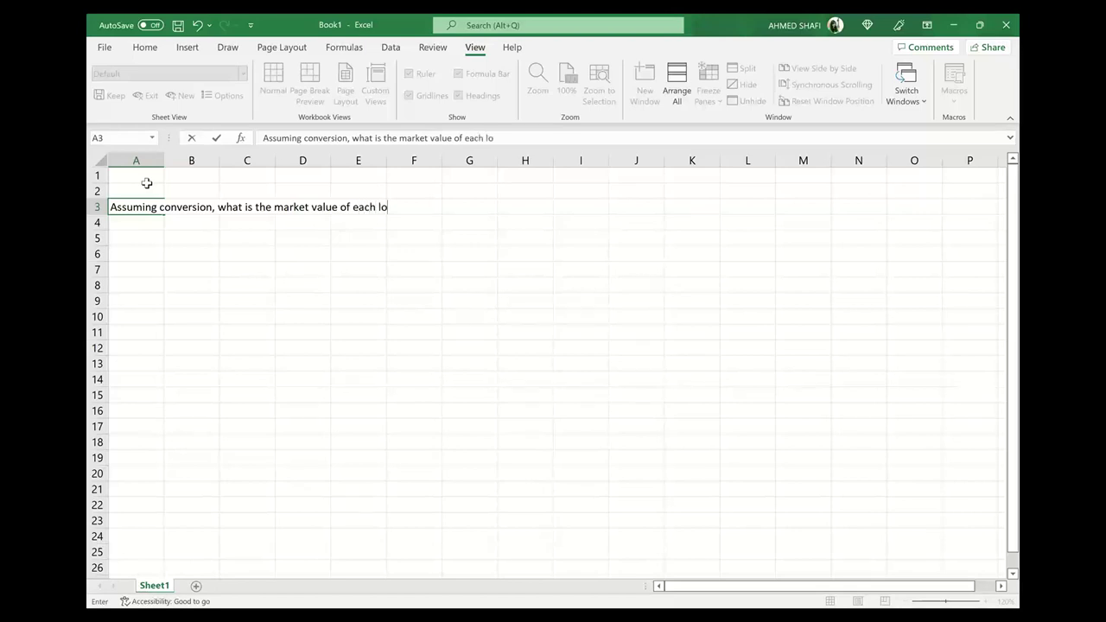
pyautogui.write('an note')
pyautogui.click(193, 269)
# - Make the heading across A3:F3 bold and underlined
pyautogui.moveTo(154, 208); pyautogui.dragTo(150, 209)
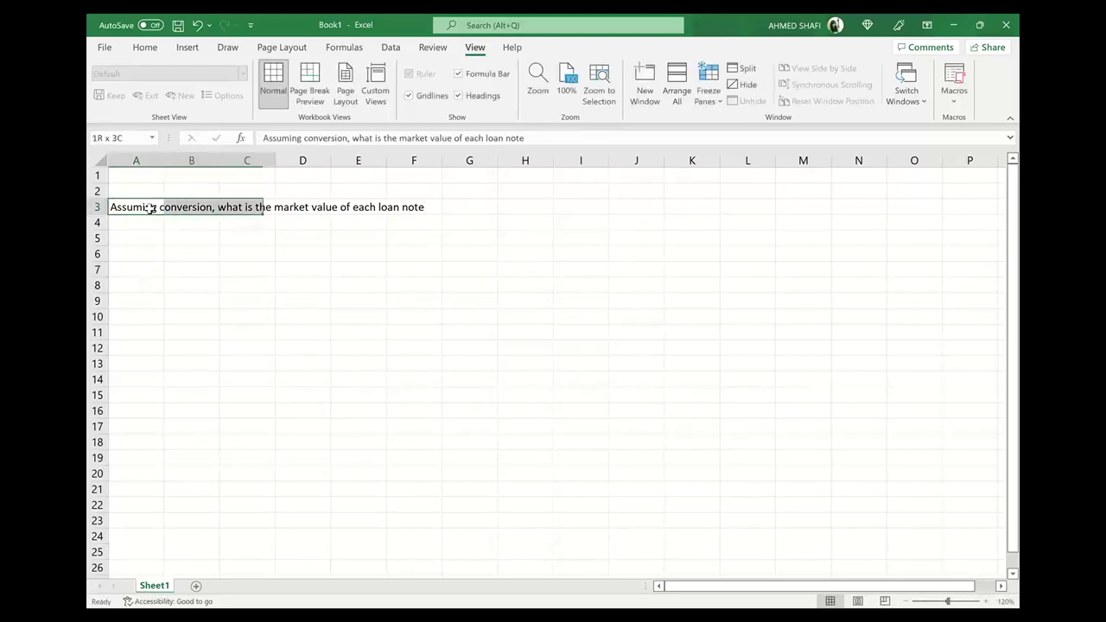
pyautogui.hotkey('shift', 'Right')
pyautogui.hotkey('shift', 'Right')
pyautogui.hotkey('shift', 'Right')
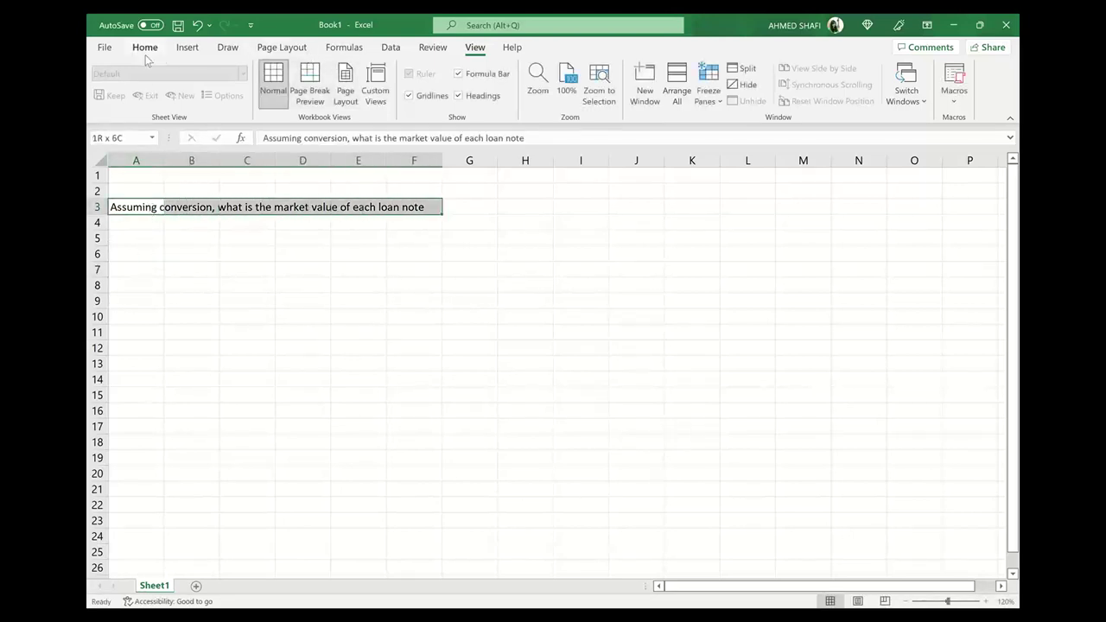
pyautogui.click(145, 49)
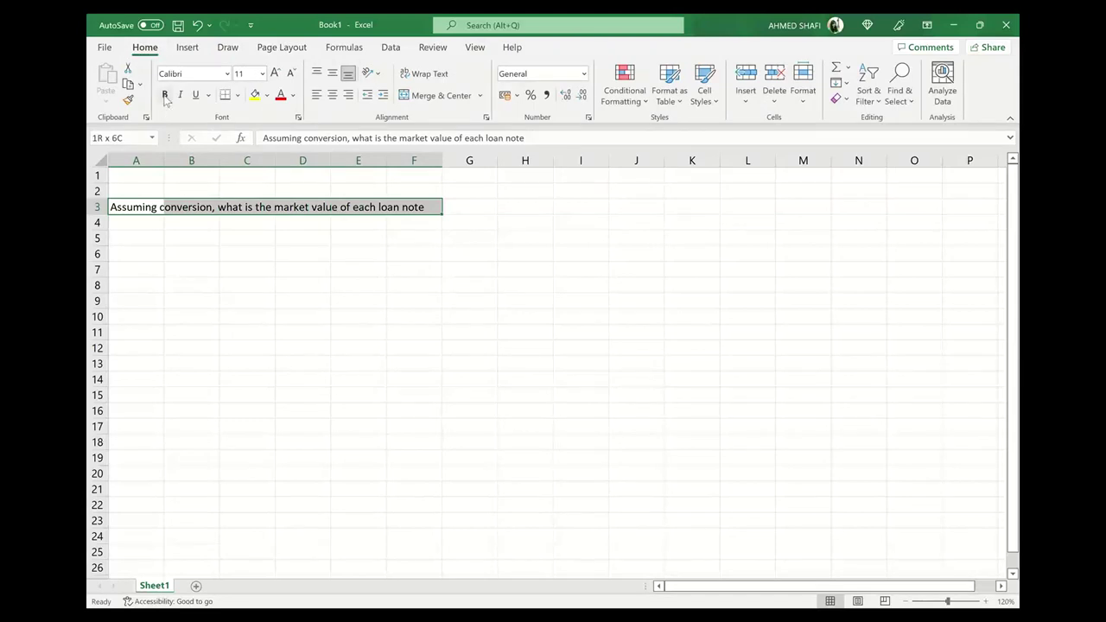
pyautogui.click(165, 96)
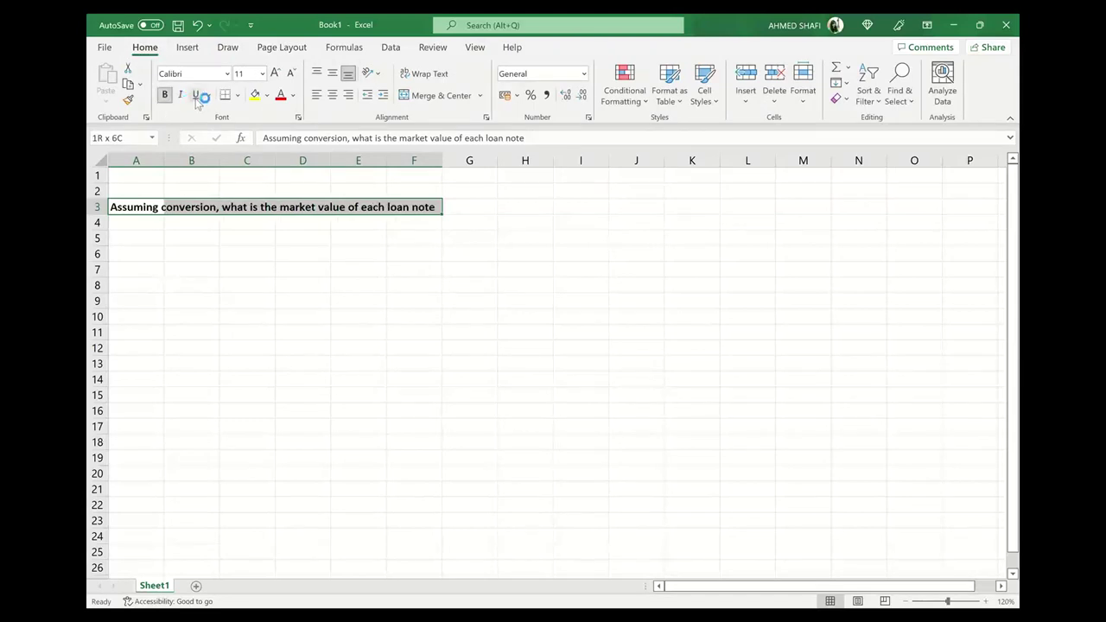
pyautogui.click(197, 96)
pyautogui.click(484, 457)
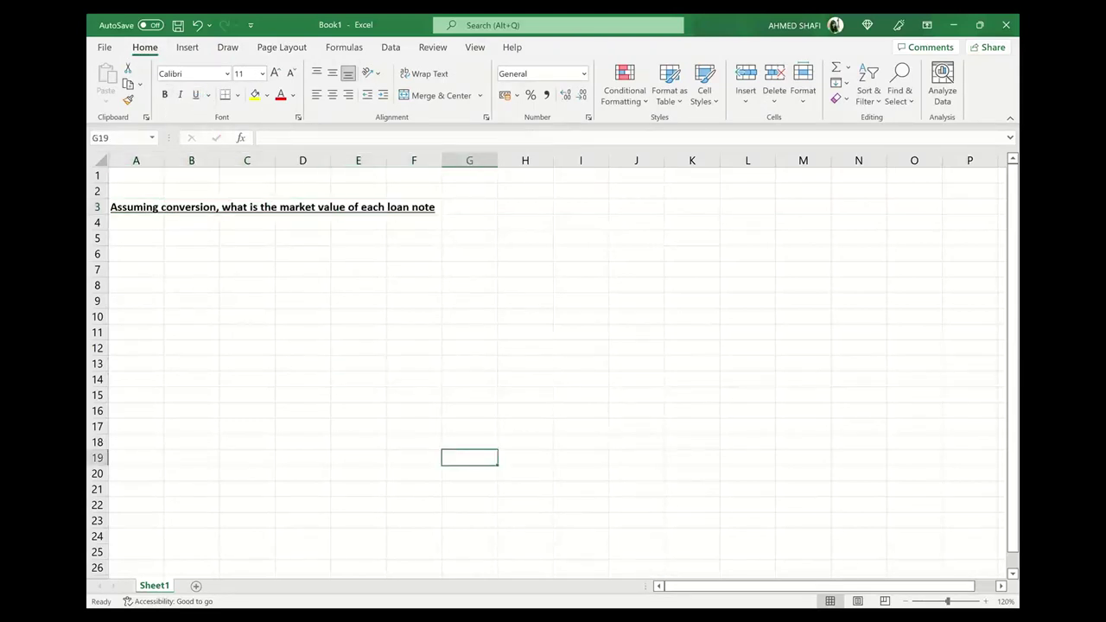
# - Switch to the DAY 4 PDF in Edge and ink-underline the loan notes' redemption and conversion terms, plus the conversion wording in question (b)
pyautogui.hotkey('alt', 'Tab')
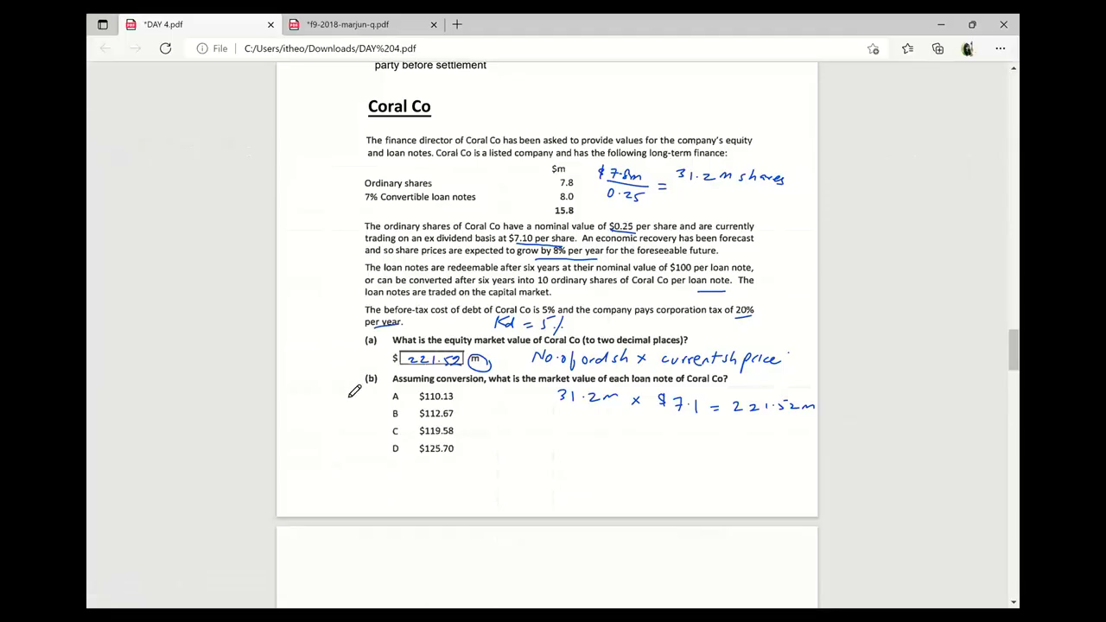
pyautogui.moveTo(356, 273); pyautogui.dragTo(376, 264)
pyautogui.moveTo(450, 277); pyautogui.dragTo(740, 278)
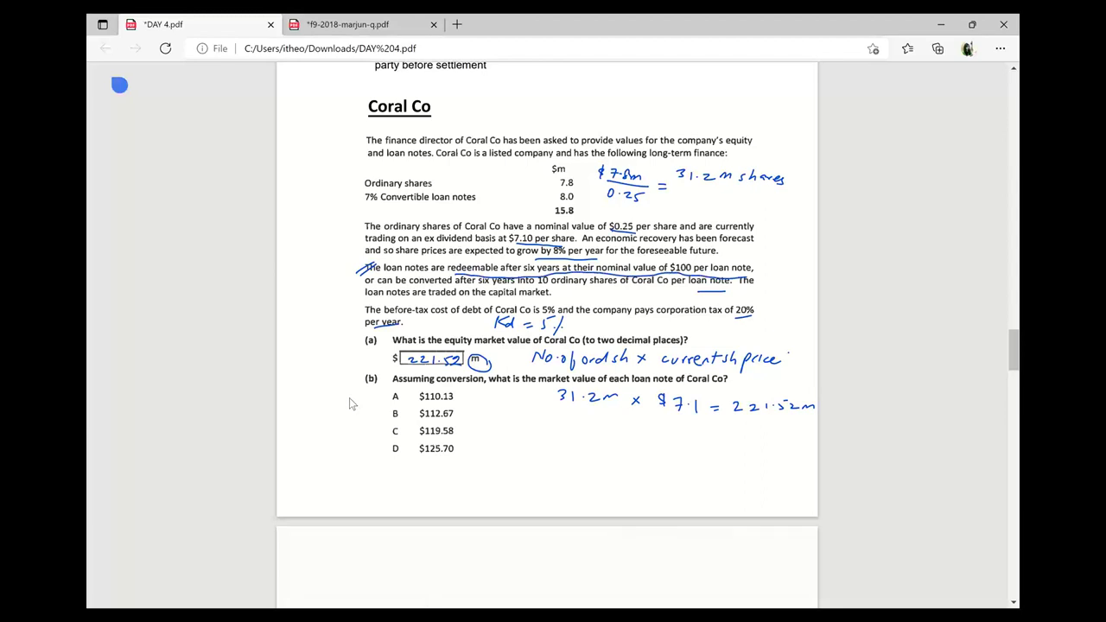
pyautogui.moveTo(472, 282); pyautogui.dragTo(731, 295)
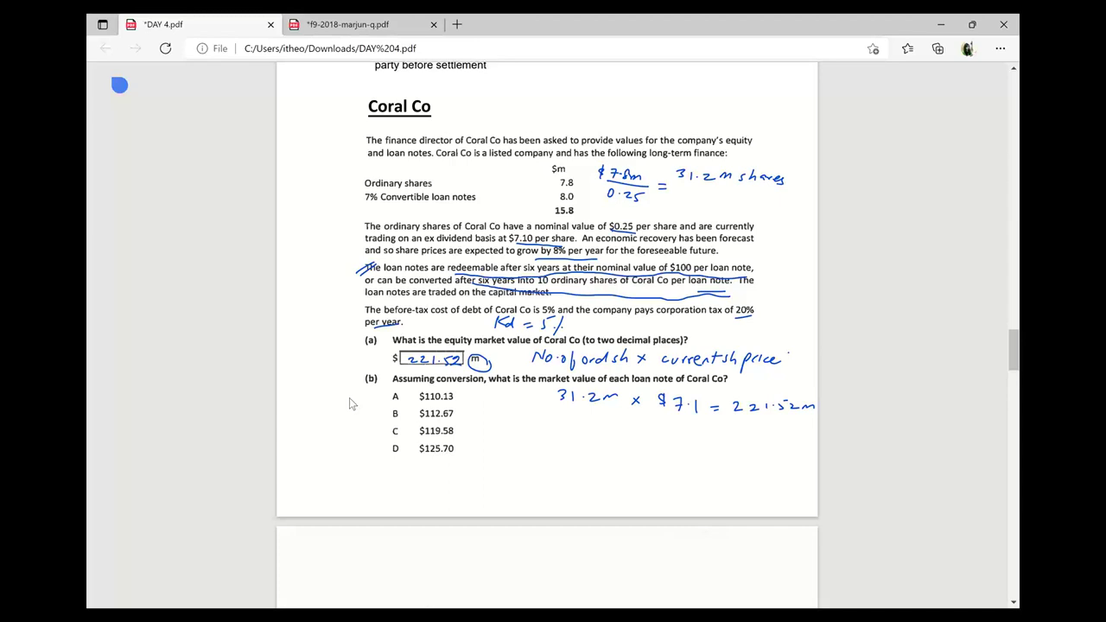
pyautogui.moveTo(454, 387); pyautogui.dragTo(484, 382)
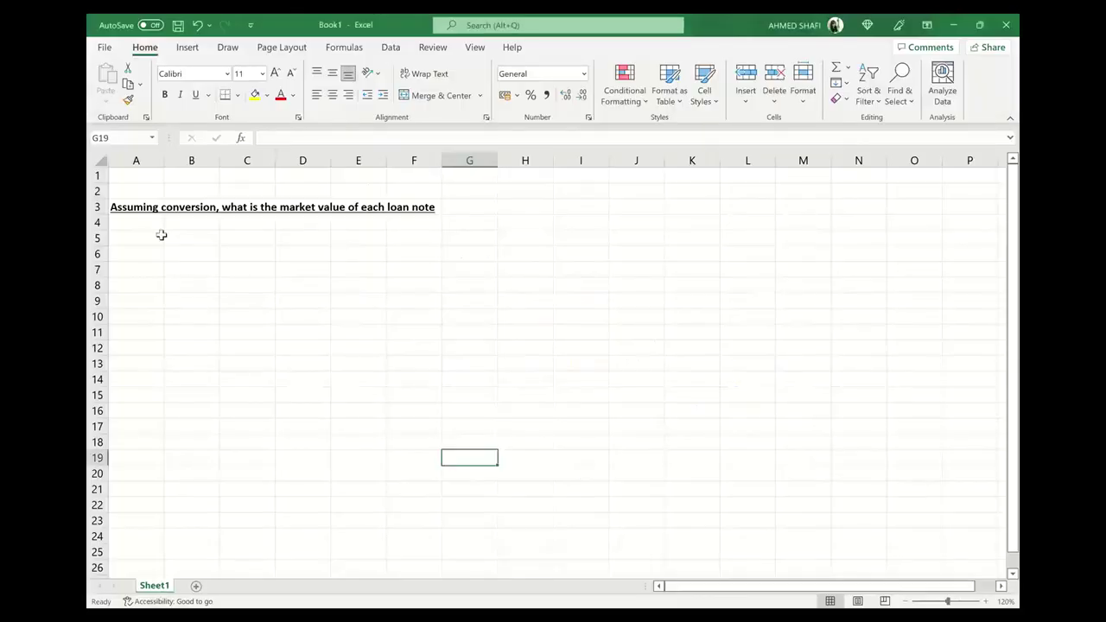
# - Switch back to Excel and enter "Market value of loan note" in cell A5
pyautogui.click(144, 238)
pyautogui.write('M')
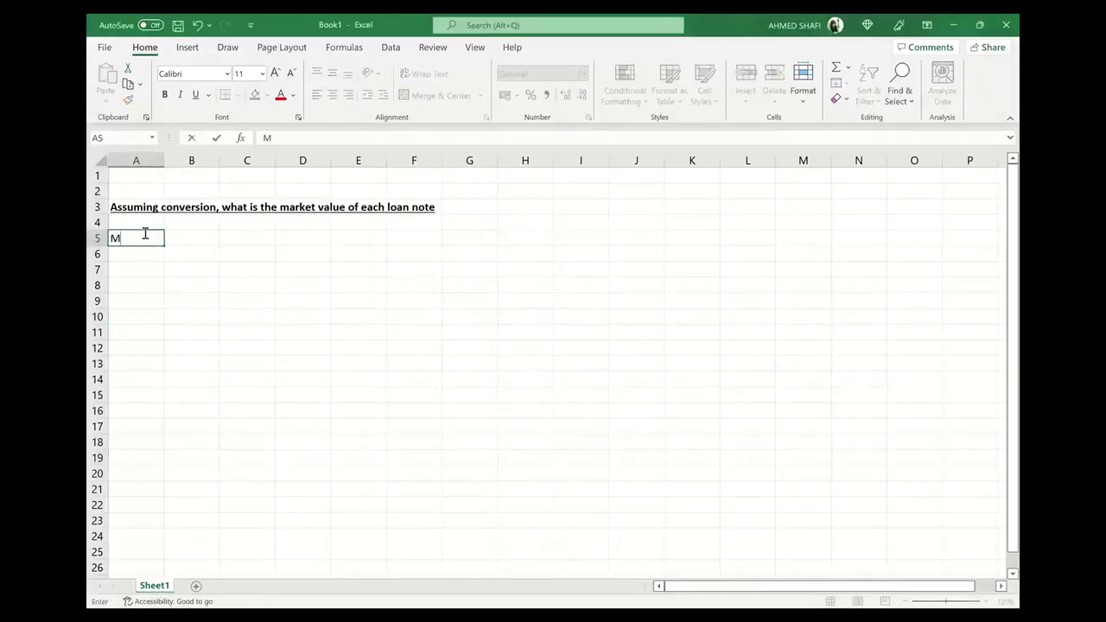
pyautogui.write('arket value of ')
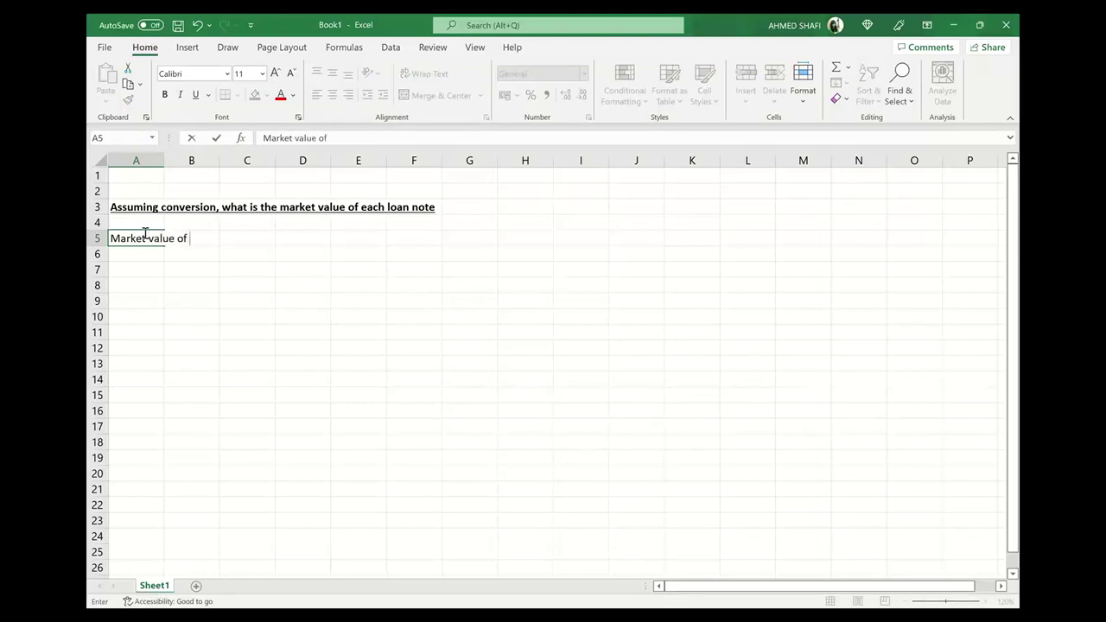
pyautogui.write('loan note')
pyautogui.click(159, 280)
pyautogui.click(147, 237)
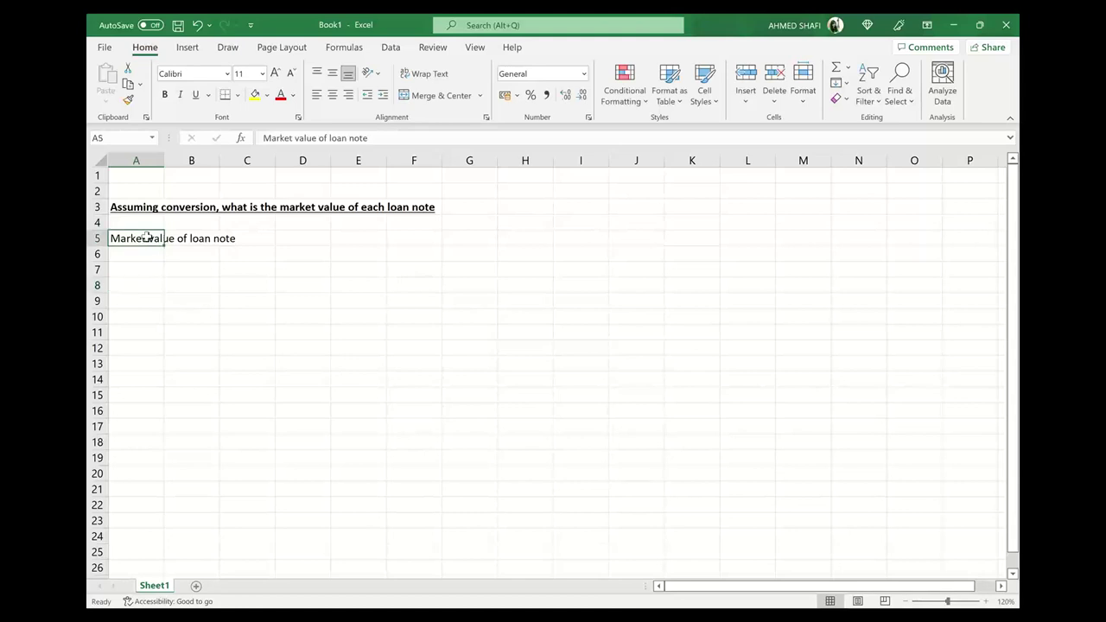
pyautogui.hotkey('shift', 'Right')
pyautogui.hotkey('shift', 'Right')
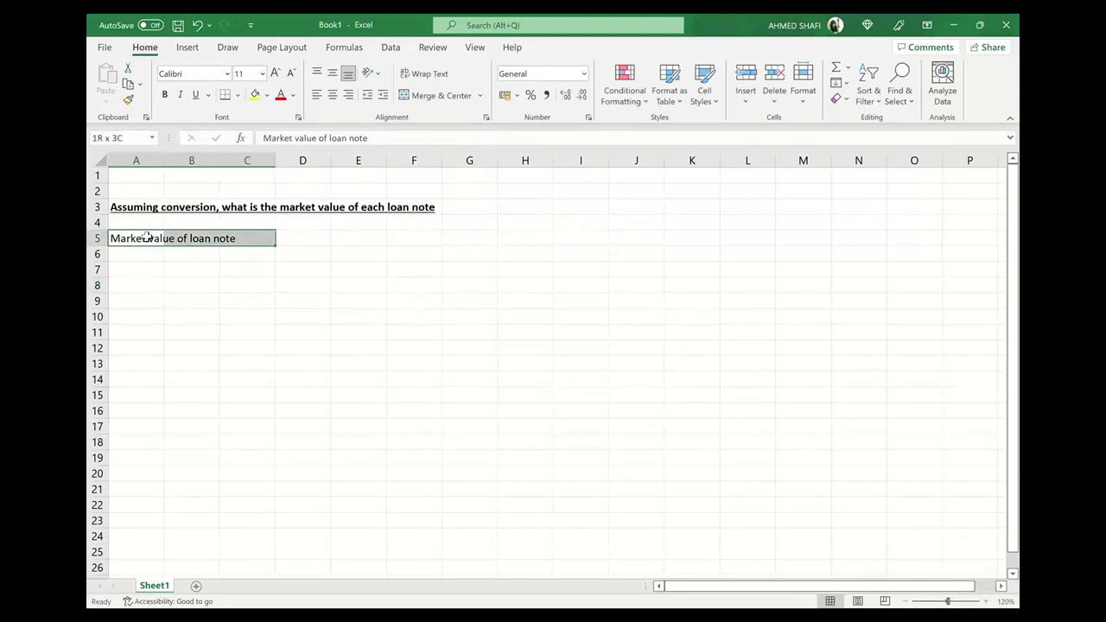
pyautogui.click(205, 272)
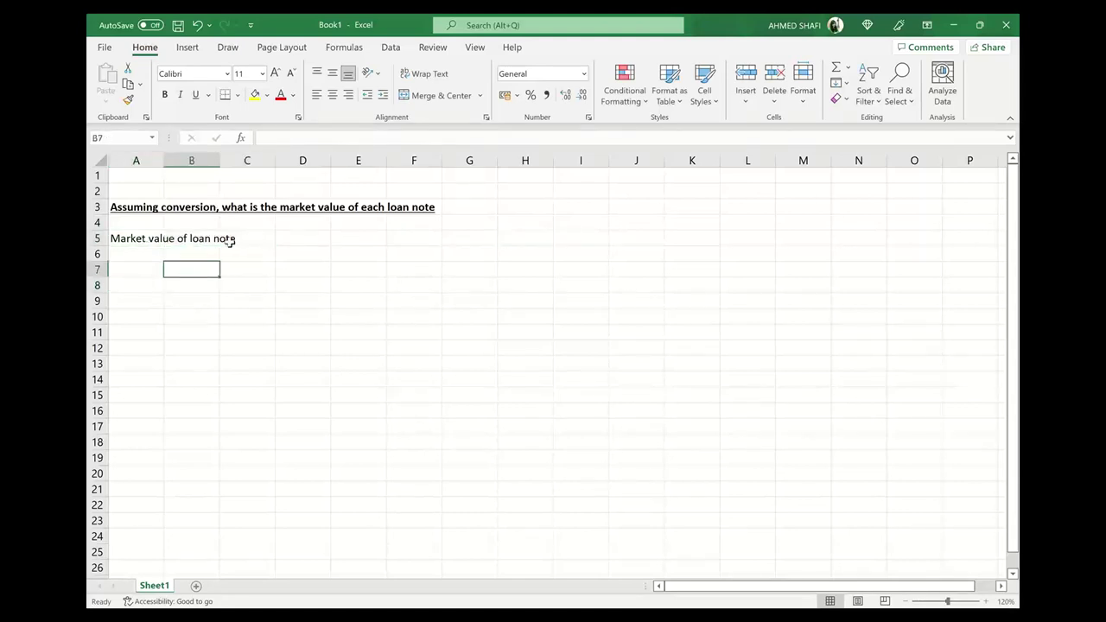
# - Extend the market value text in cell A5 with ": The present value of outflows of loan note"
pyautogui.doubleClick(148, 241)
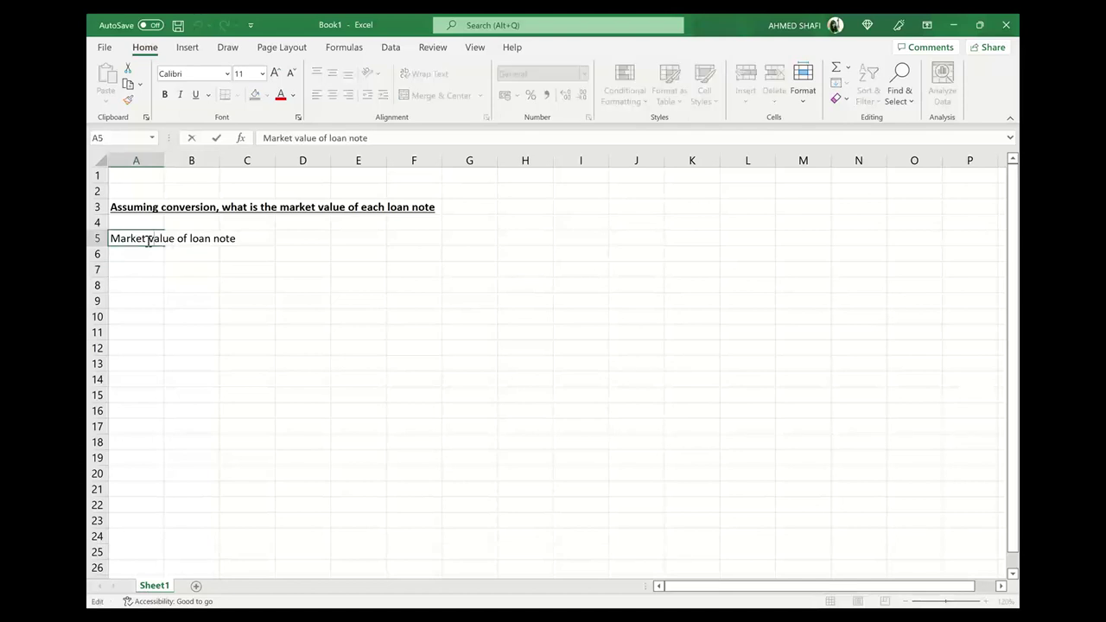
pyautogui.press('Right')
pyautogui.press('Right')
pyautogui.press('Right')
pyautogui.press('Right')
pyautogui.press('Right')
pyautogui.press('Right')
pyautogui.press('Right')
pyautogui.press('Right')
pyautogui.write(': The prese')
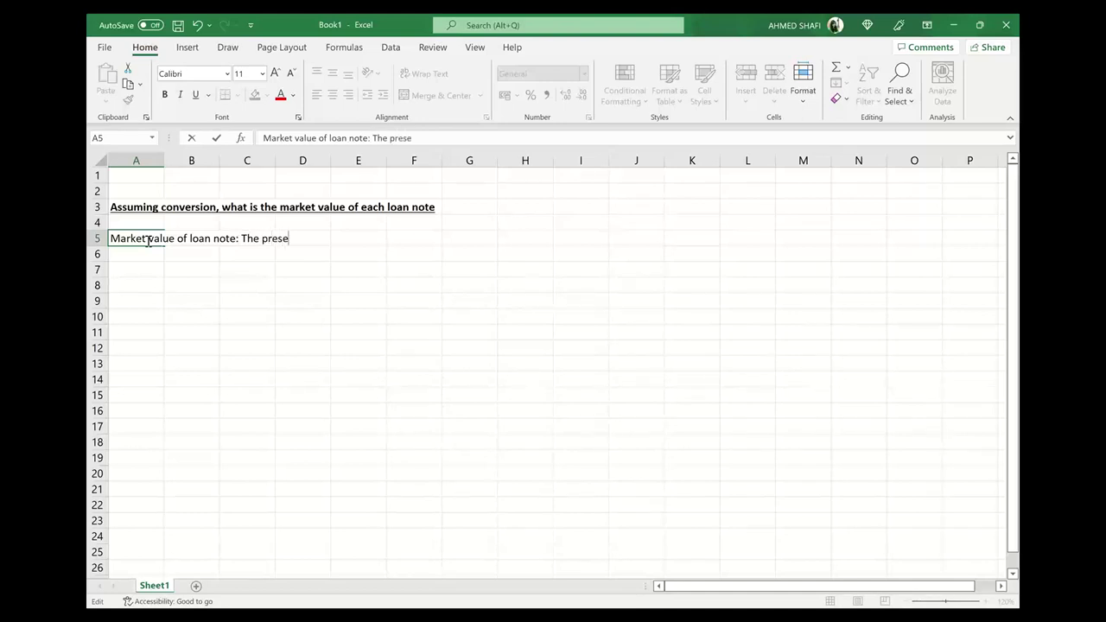
pyautogui.write('nt value of outfo')
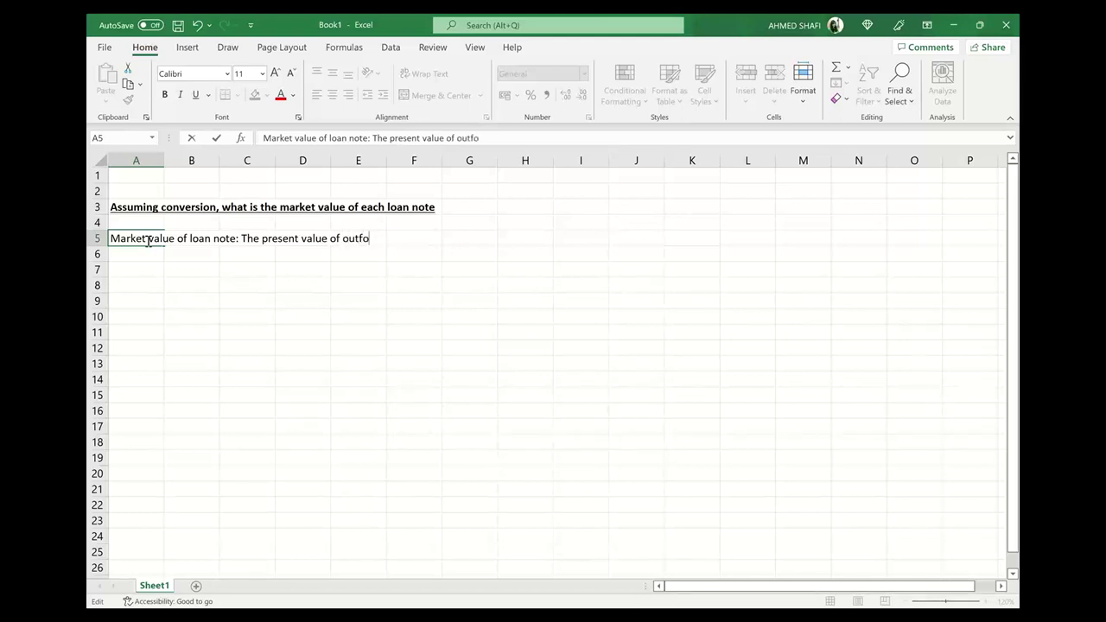
pyautogui.press('BackSpace')
pyautogui.write('lows ')
pyautogui.write('of loan no')
pyautogui.write('te')
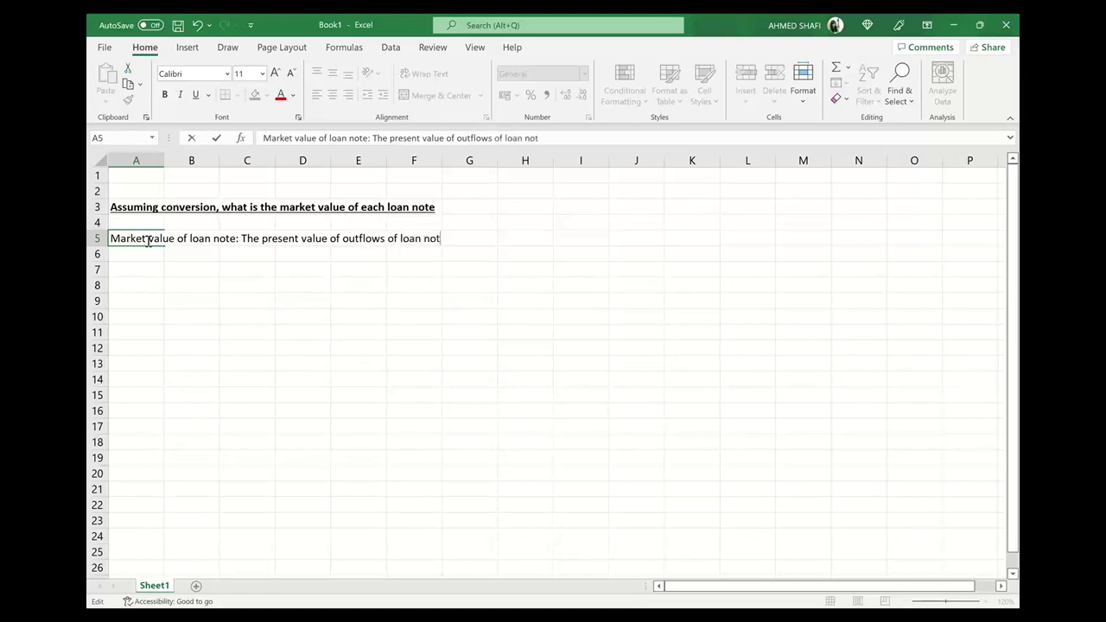
# - Complete the A5 text with "(Interest and Red or Conv), calculated on a before tax basis using cost of debt as discount factor"
pyautogui.write('(Interest and Re')
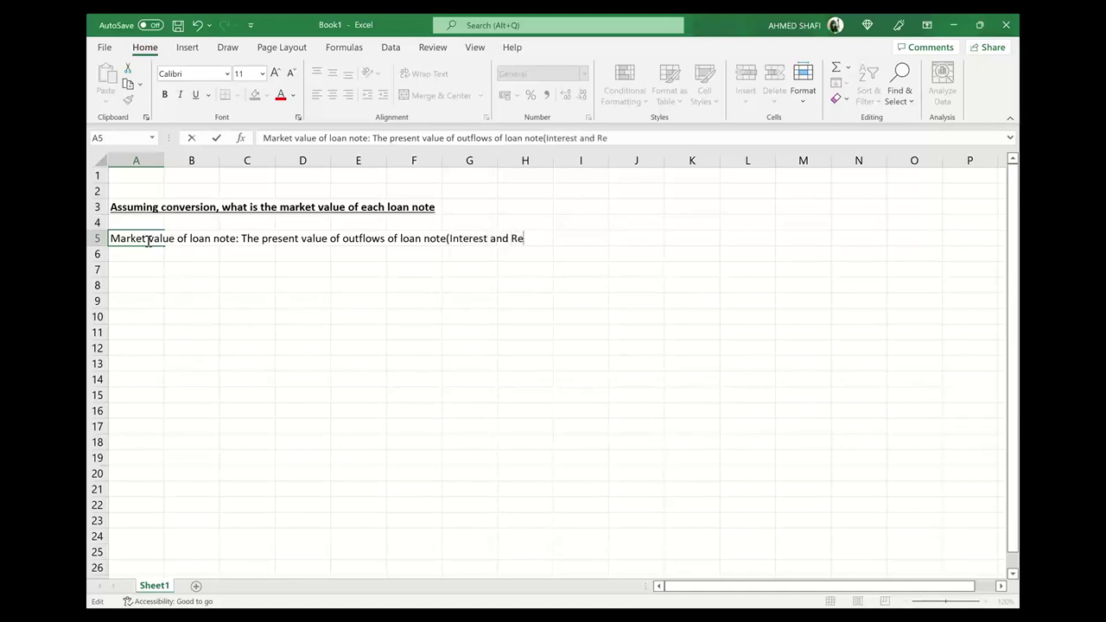
pyautogui.write('d or Conv), cal')
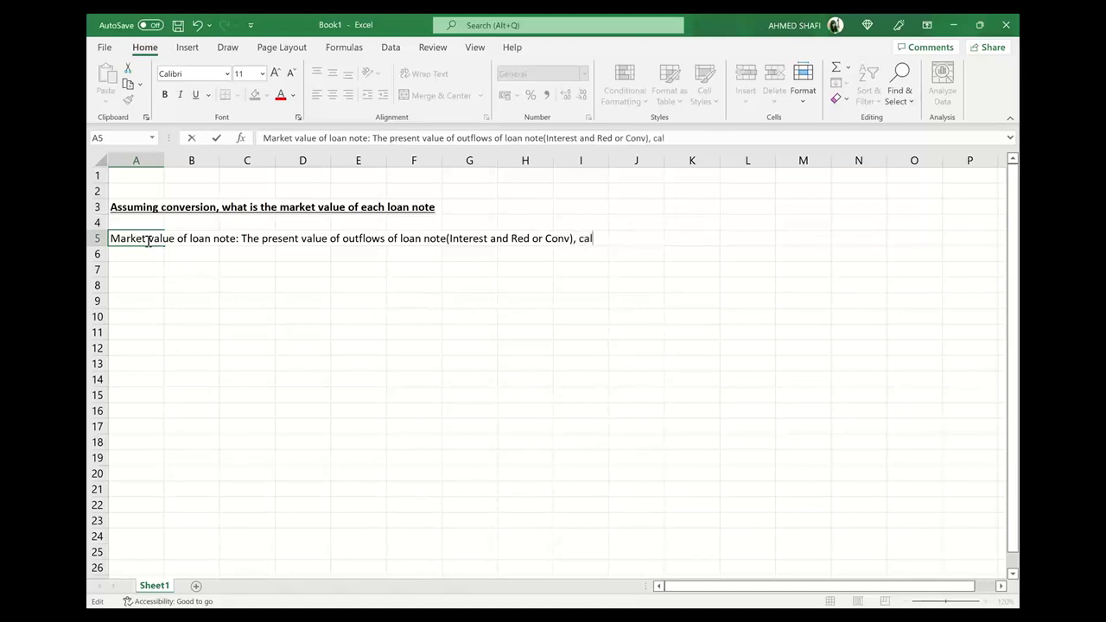
pyautogui.write('culated on a before tax ')
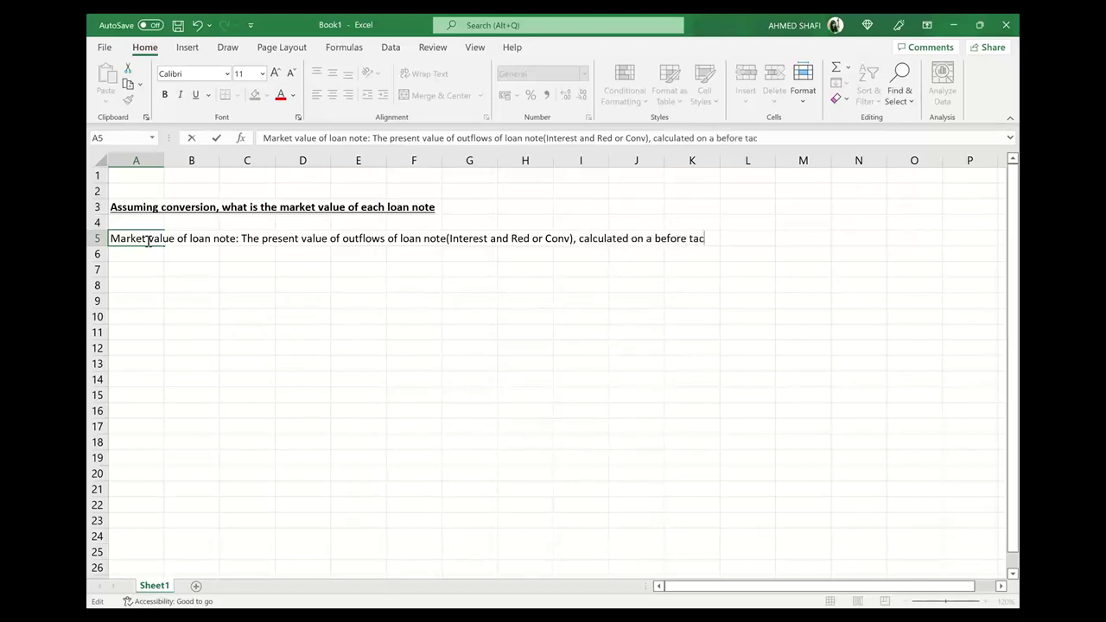
pyautogui.write('basis usin')
pyautogui.write('f')
pyautogui.write('d c')
pyautogui.press('BackSpace')
pyautogui.press('BackSpace')
pyautogui.press('BackSpace')
pyautogui.write('g cost')
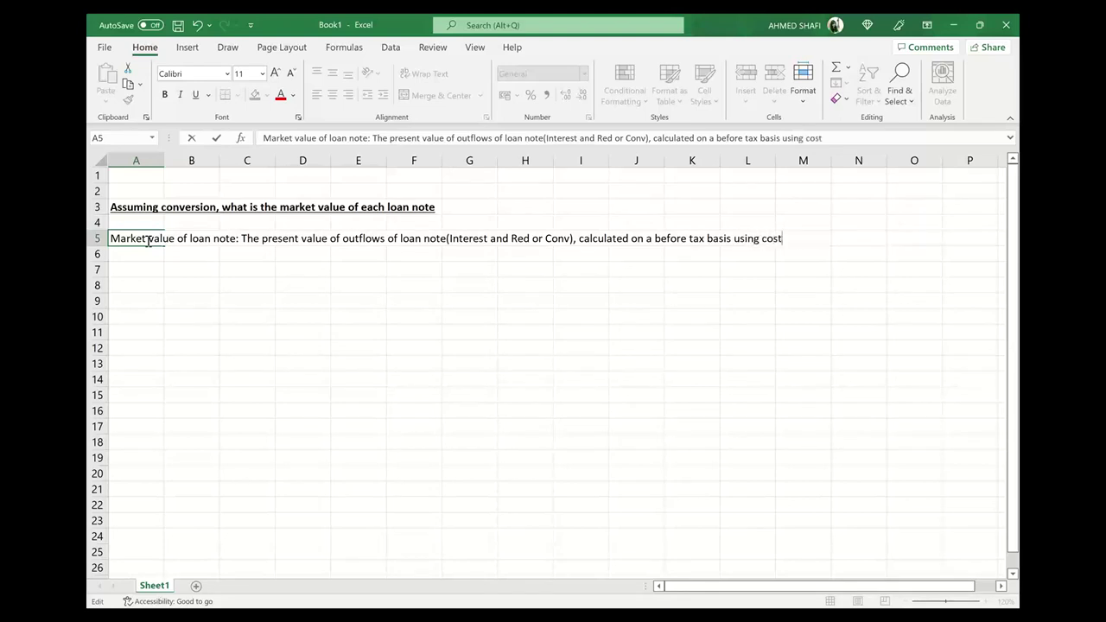
pyautogui.write(' of debt as discount factor')
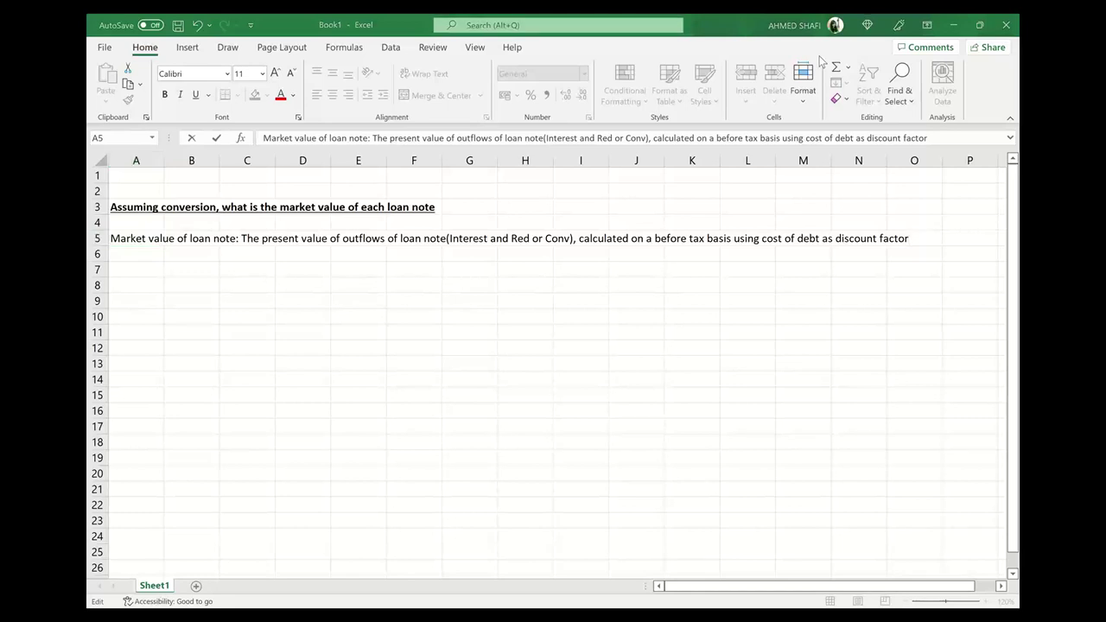
pyautogui.click(158, 293)
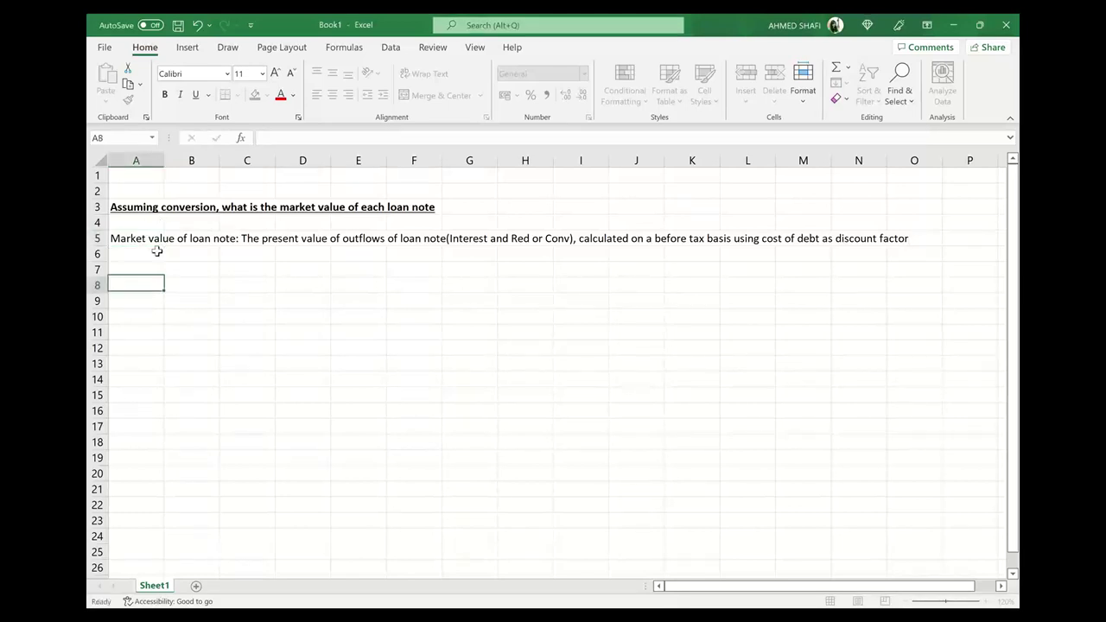
# - Highlight the loan note definition across A5:O5 with a yellow fill
pyautogui.click(154, 239)
pyautogui.hotkey('shift', 'Right')
pyautogui.hotkey('shift', 'Right')
pyautogui.hotkey('shift', 'Right')
pyautogui.hotkey('shift', 'Right')
pyautogui.hotkey('shift', 'Right')
pyautogui.hotkey('shift', 'Right')
pyautogui.hotkey('shift', 'Right')
pyautogui.hotkey('shift', 'Right')
pyautogui.hotkey('shift', 'Right')
pyautogui.hotkey('shift', 'Right')
pyautogui.hotkey('shift', 'Right')
pyautogui.hotkey('shift', 'Right')
pyautogui.hotkey('shift', 'Right')
pyautogui.hotkey('shift', 'Right')
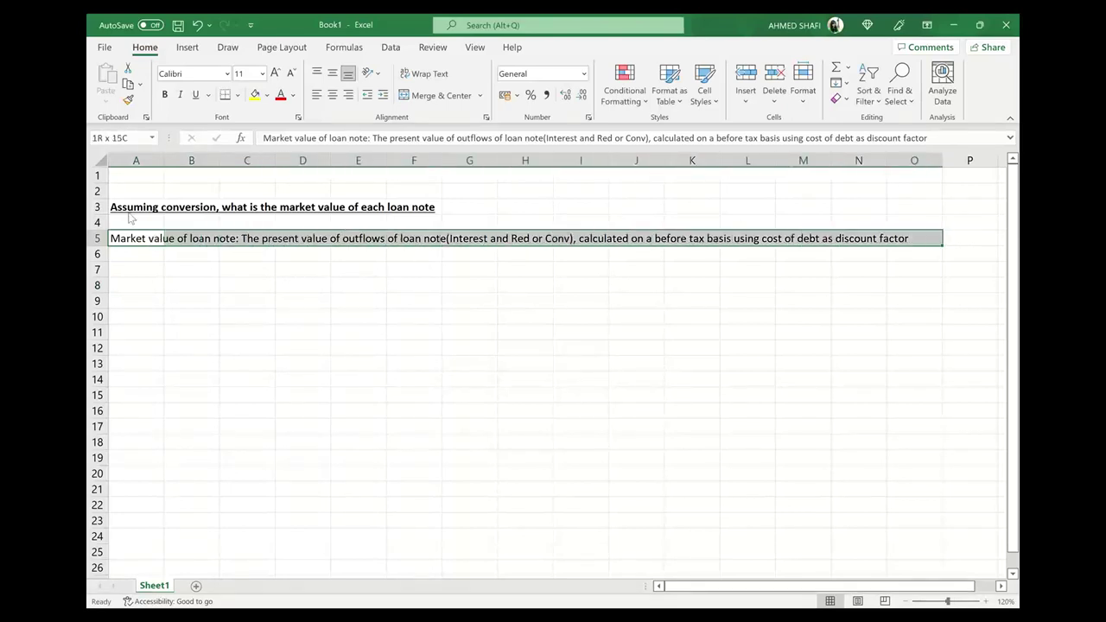
pyautogui.click(254, 95)
pyautogui.click(300, 268)
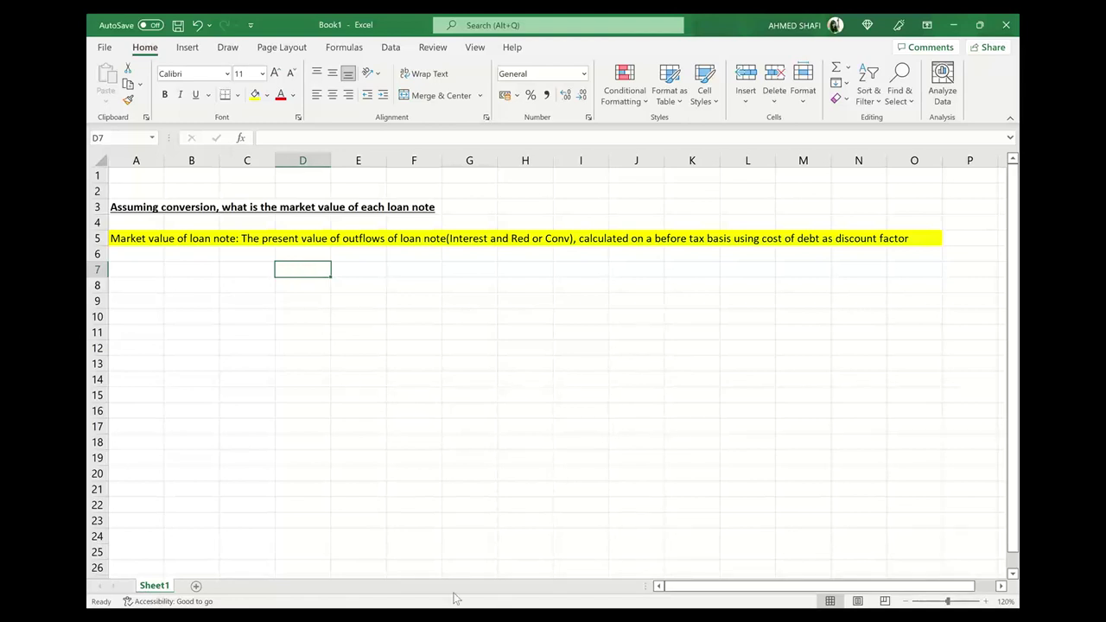
# - Switch to the DAY 4 PDF in Edge and ink-circle the 7% rate of the convertible loan notes
pyautogui.hotkey('alt', 'Tab')
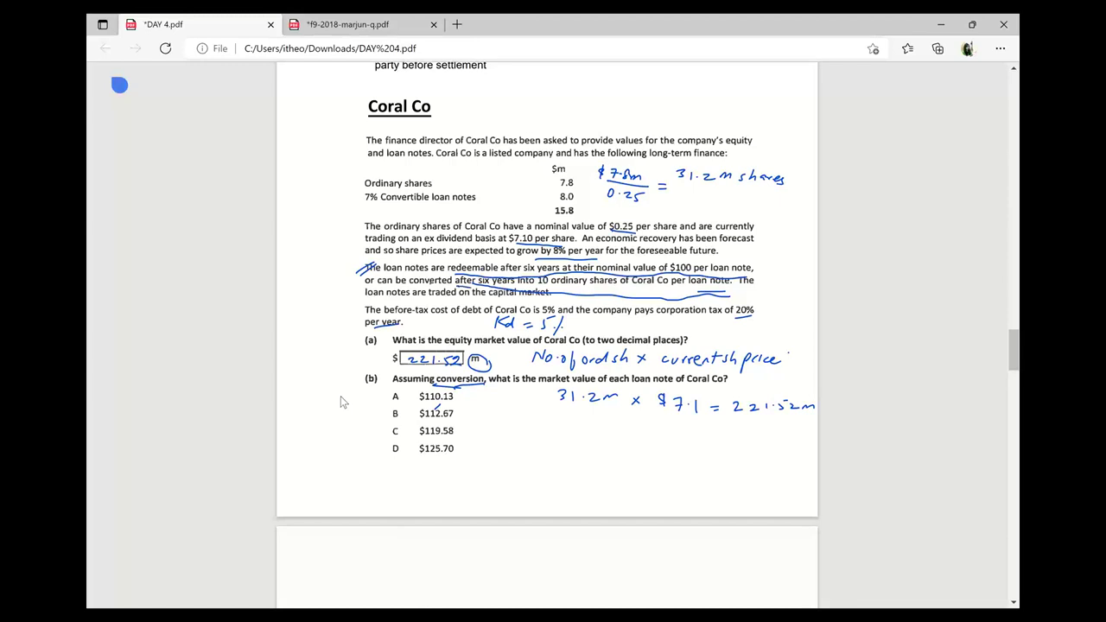
pyautogui.scroll(-1, 341, 396)
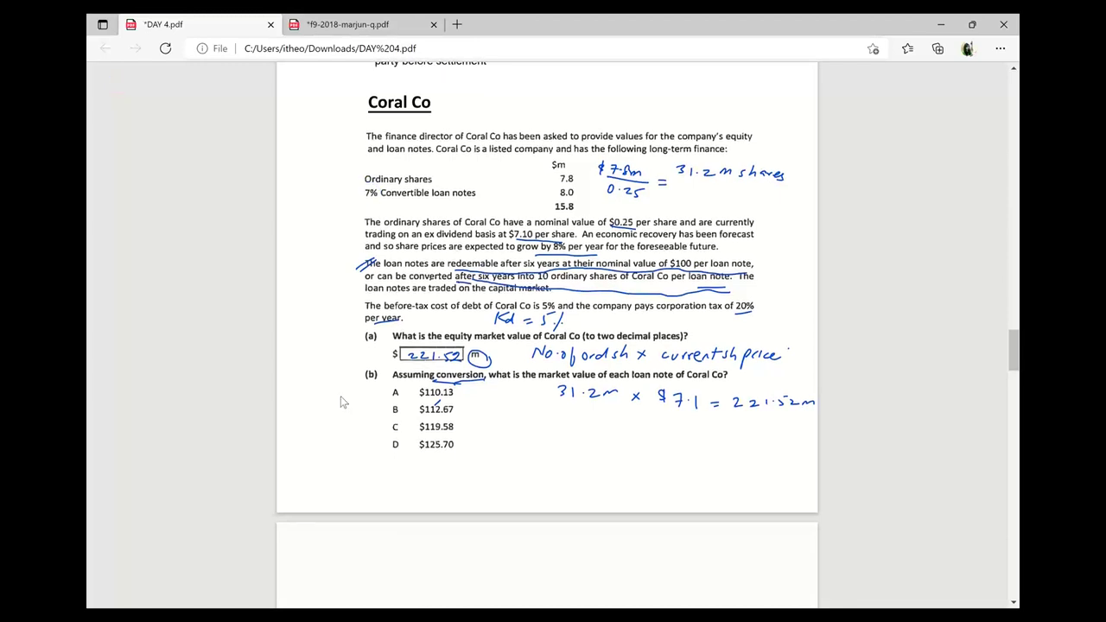
pyautogui.moveTo(380, 194)
pyautogui.mouseDown()
pyautogui.moveTo(422, 202)
pyautogui.moveTo(377, 199)
pyautogui.moveTo(380, 185)
pyautogui.mouseUp()
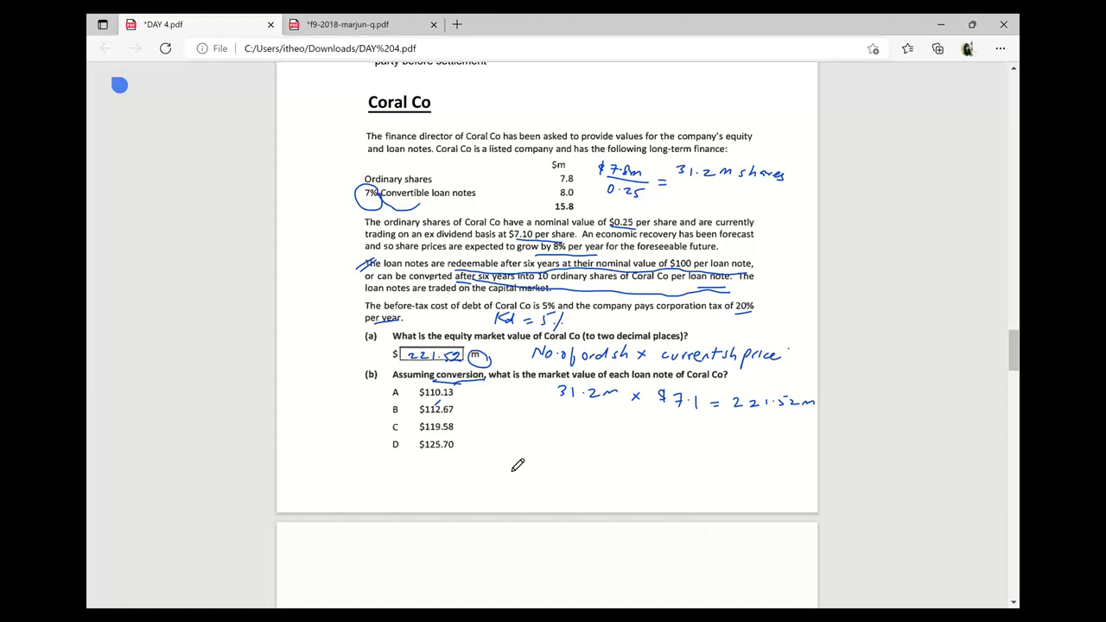
# - Switch back to Excel and enter the year headings "1 to 5" in cell C7 and 6 in cell D7
pyautogui.hotkey('alt', 'Tab')
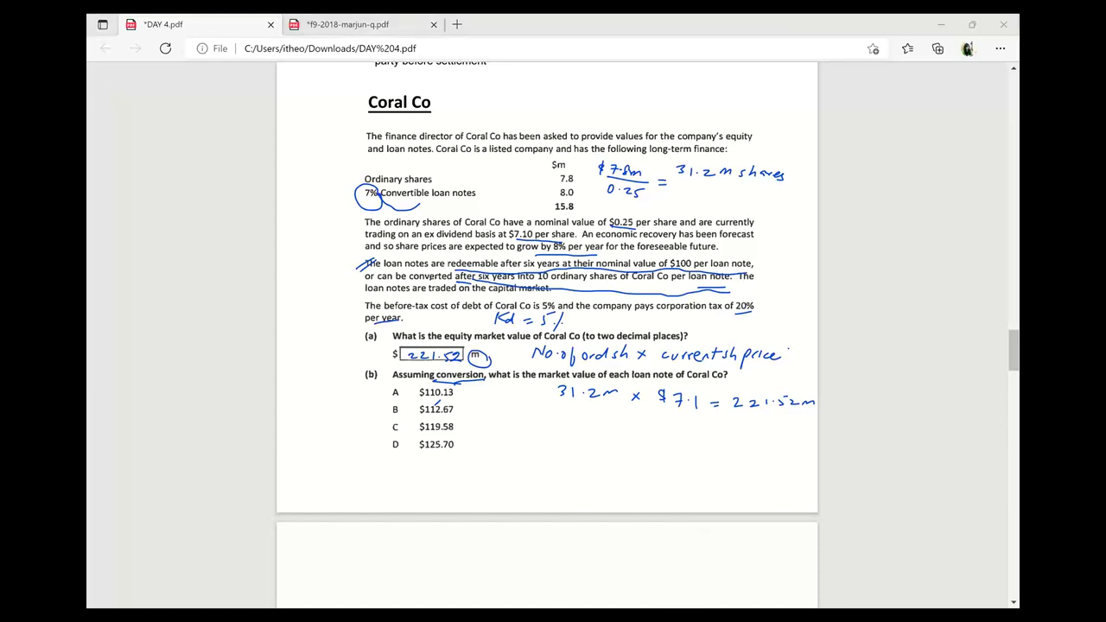
pyautogui.click(258, 269)
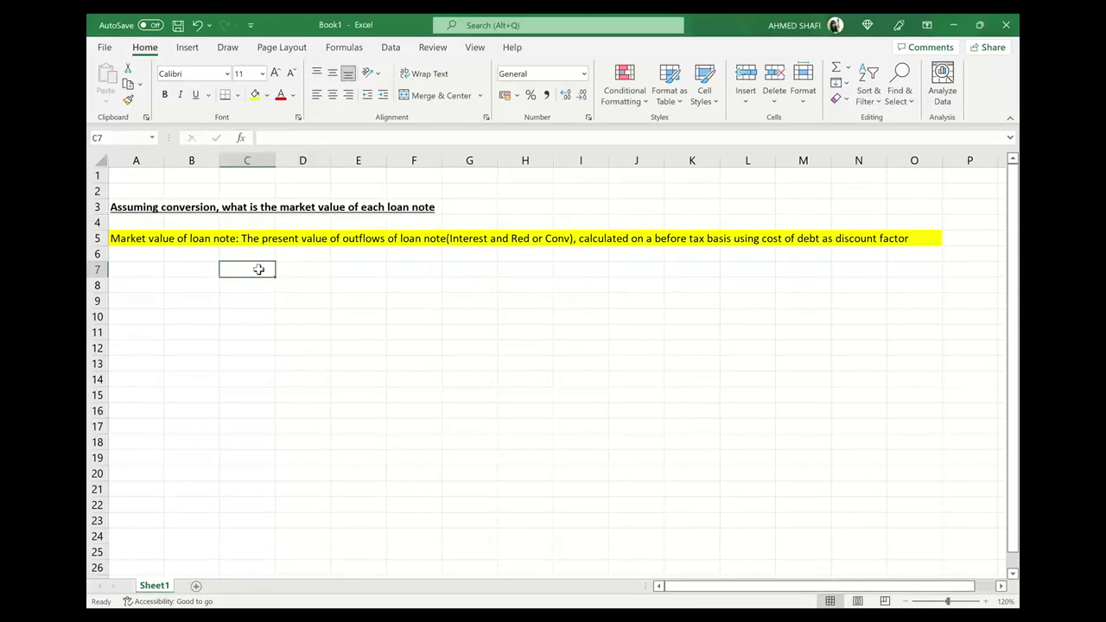
pyautogui.write('1')
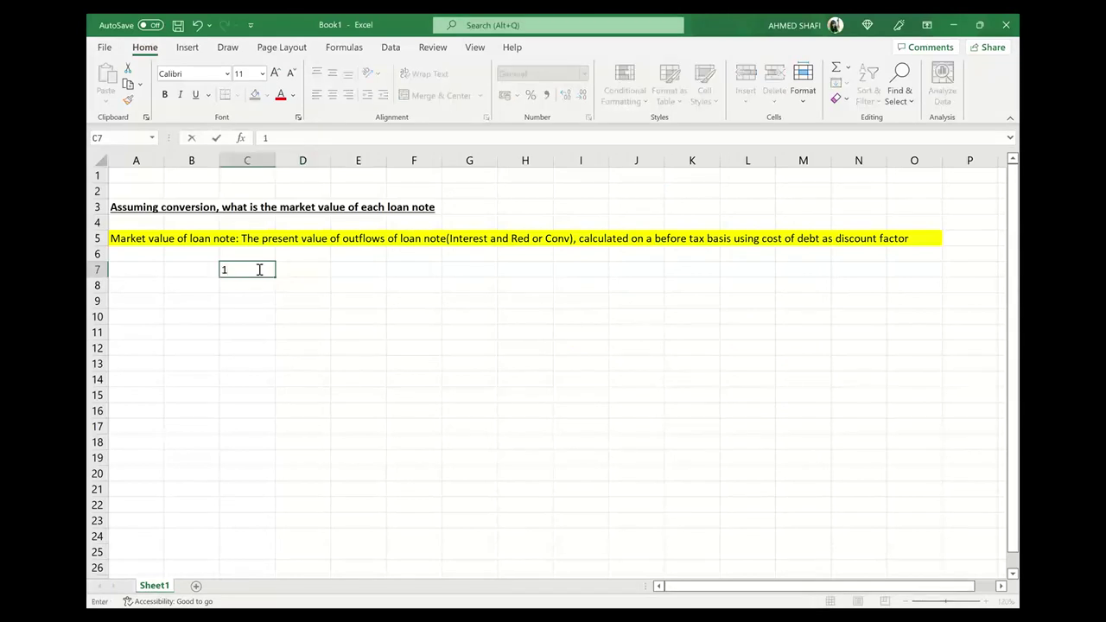
pyautogui.write(' to 5')
pyautogui.click(306, 263)
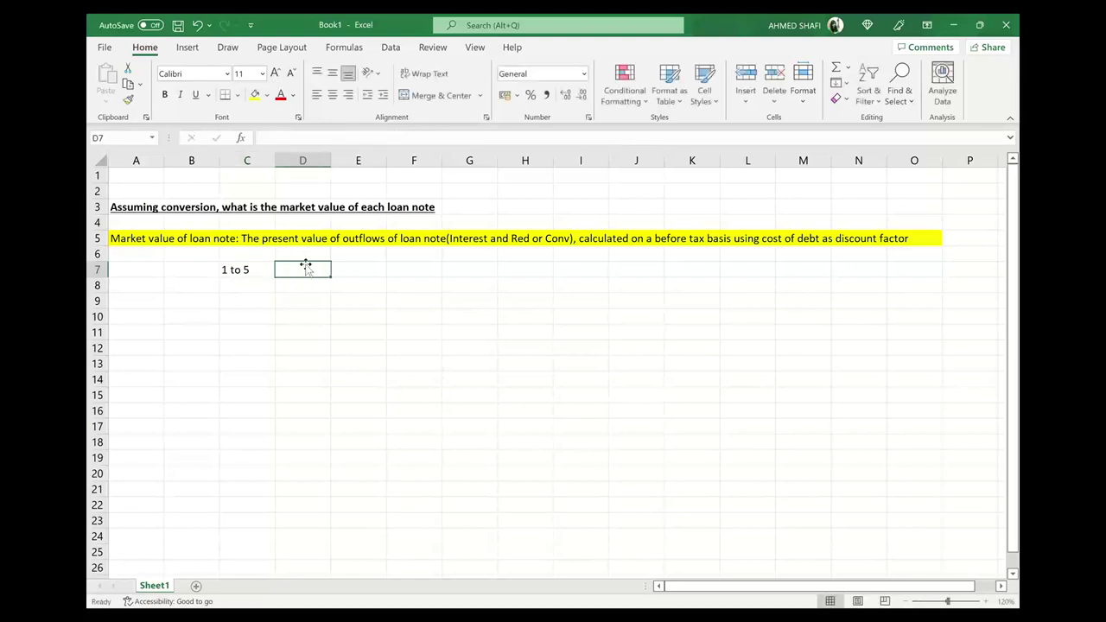
pyautogui.write('6')
pyautogui.press('Return')
# - Make the year headings in C7:D7 bold and underlined
pyautogui.click(244, 268)
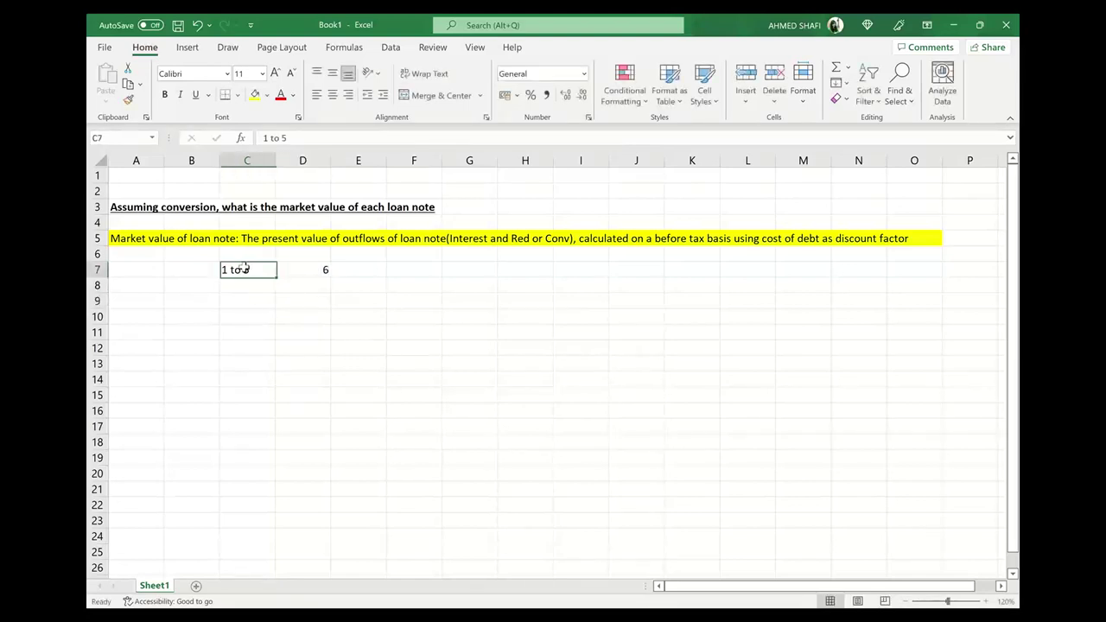
pyautogui.moveTo(244, 269); pyautogui.dragTo(302, 269)
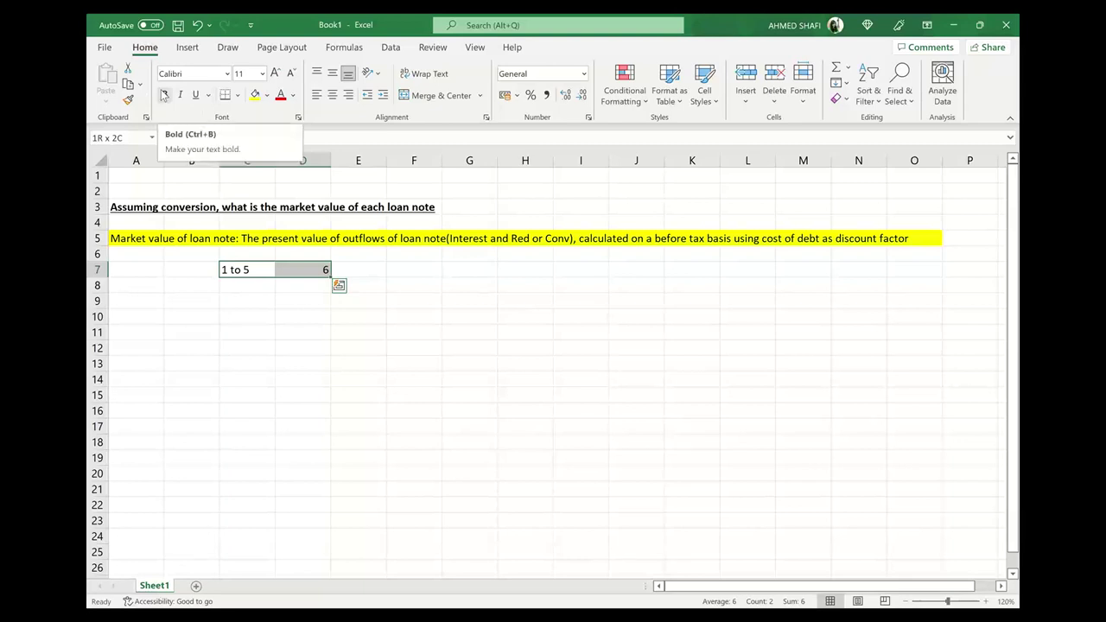
pyautogui.click(164, 95)
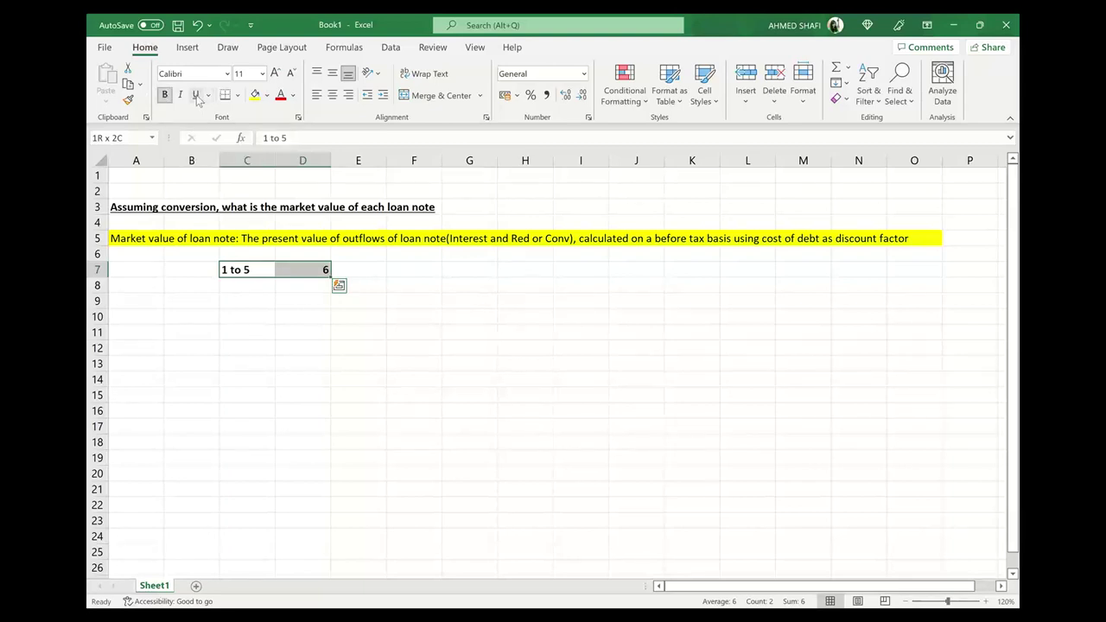
pyautogui.click(195, 95)
pyautogui.click(391, 410)
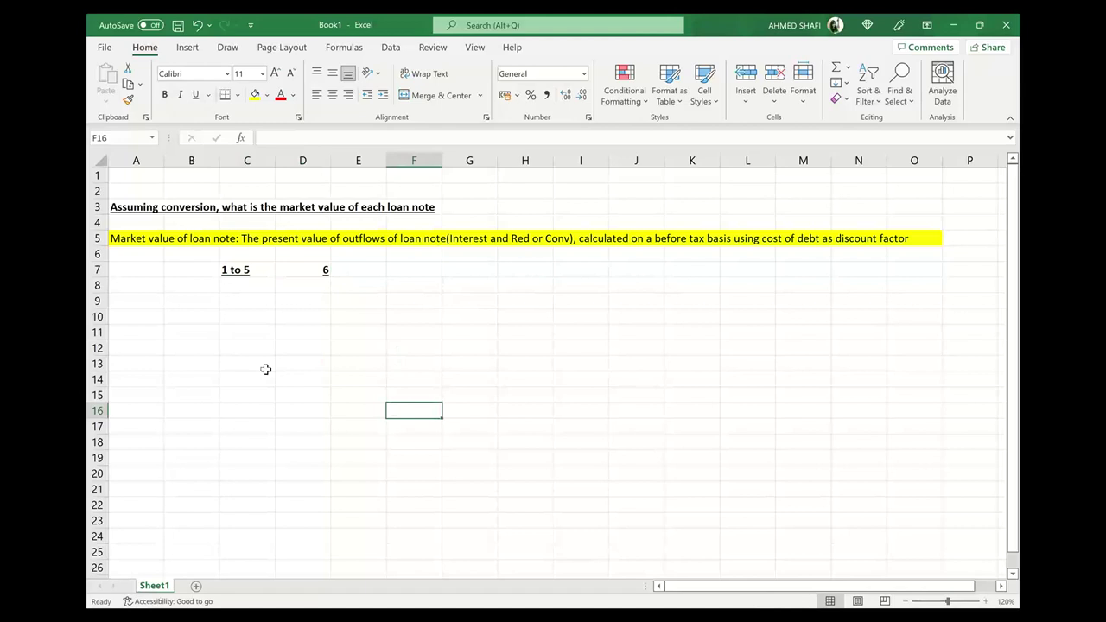
# - Enter the row labels "Interest" in cell B8 and "Red/conv" in cell B9
pyautogui.click(189, 286)
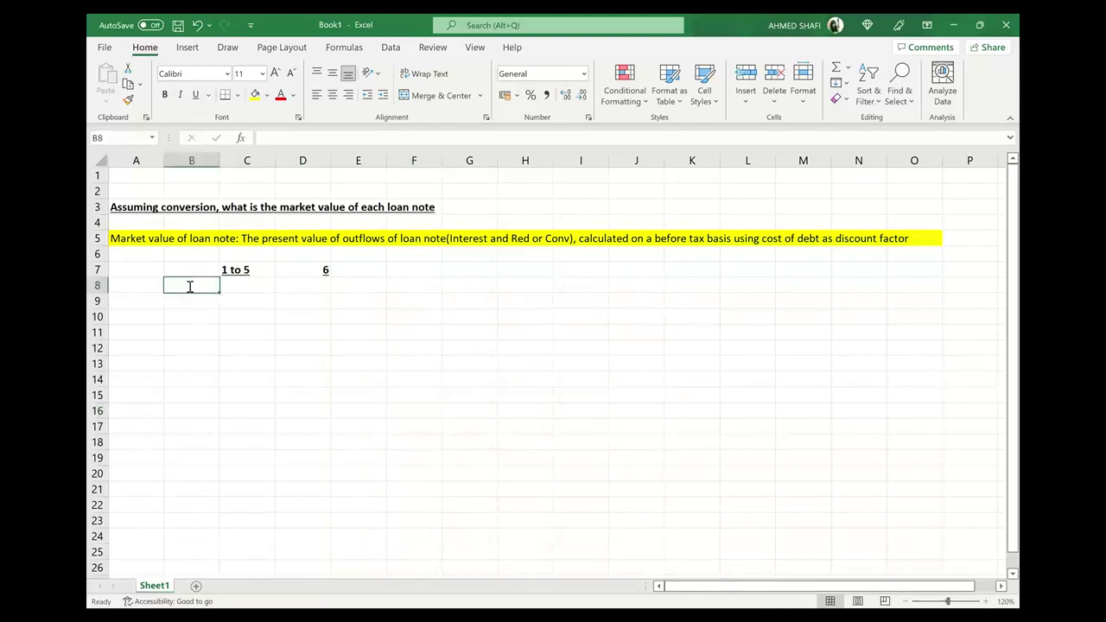
pyautogui.write('Interest')
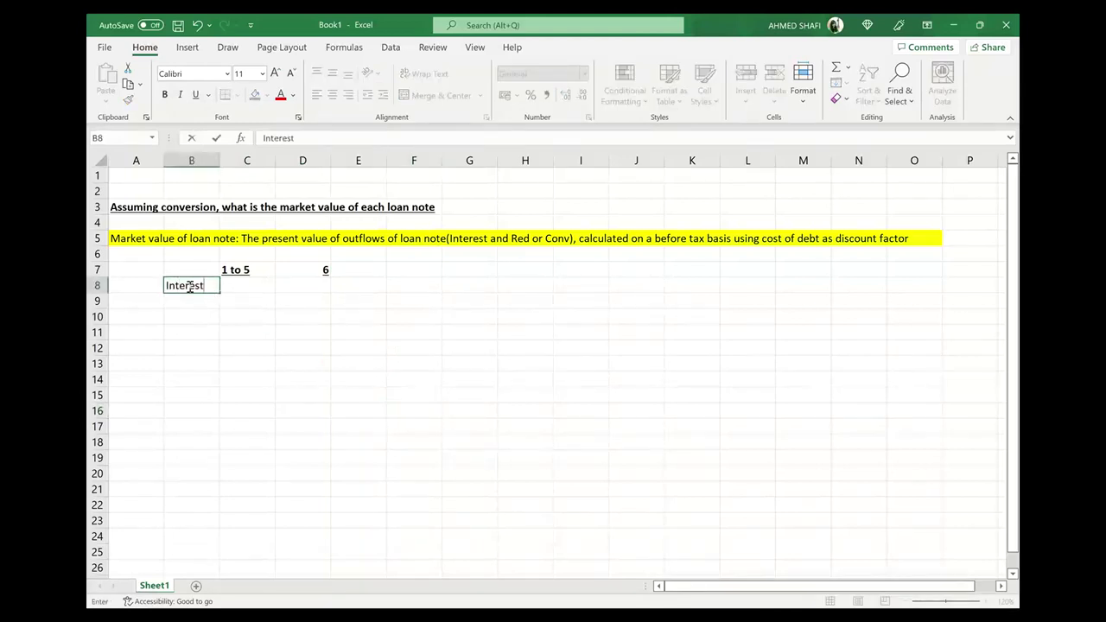
pyautogui.press('Return')
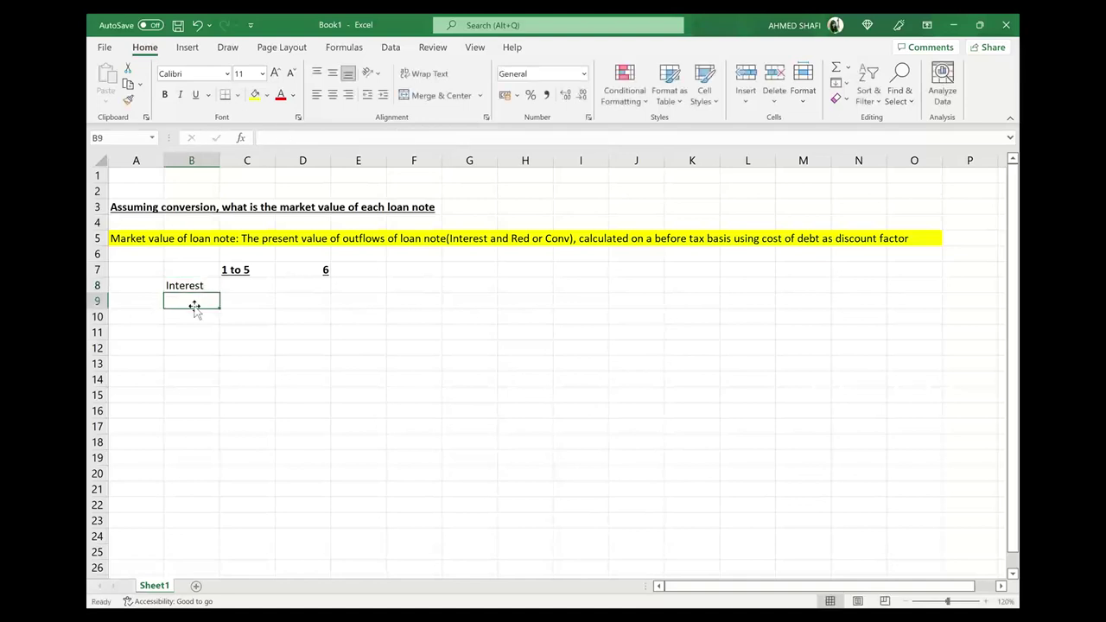
pyautogui.write('Red/cco')
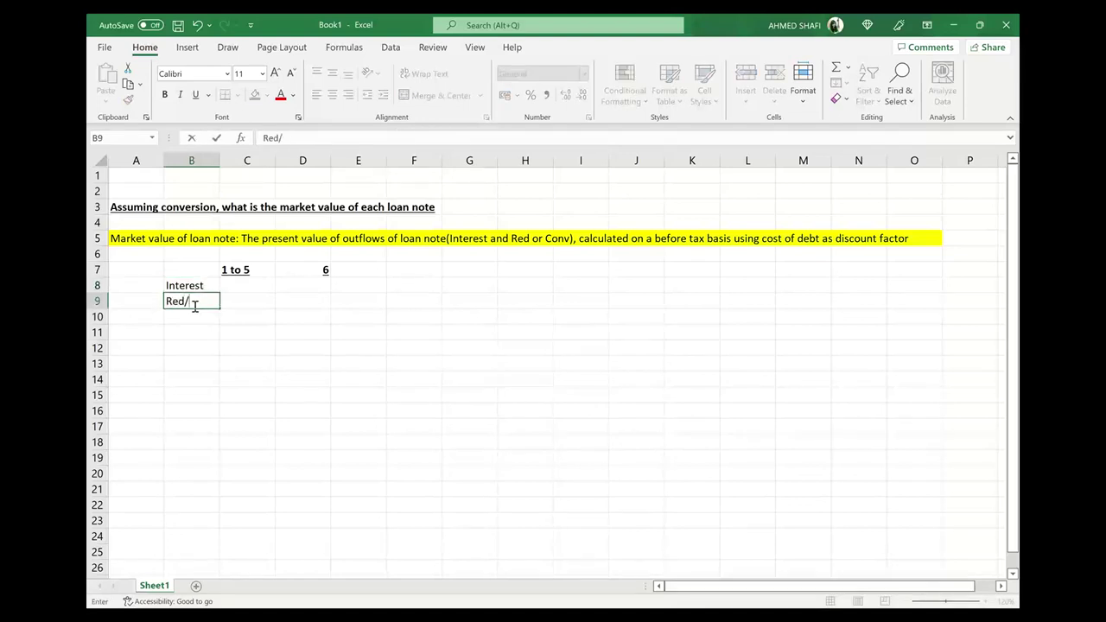
pyautogui.press('BackSpace')
pyautogui.press('BackSpace')
pyautogui.write('onv')
pyautogui.click(238, 379)
# - Enter the interest as =0.07*100 in C8 for years 1 to 5 and as 7 in D8 for year 6
pyautogui.click(248, 284)
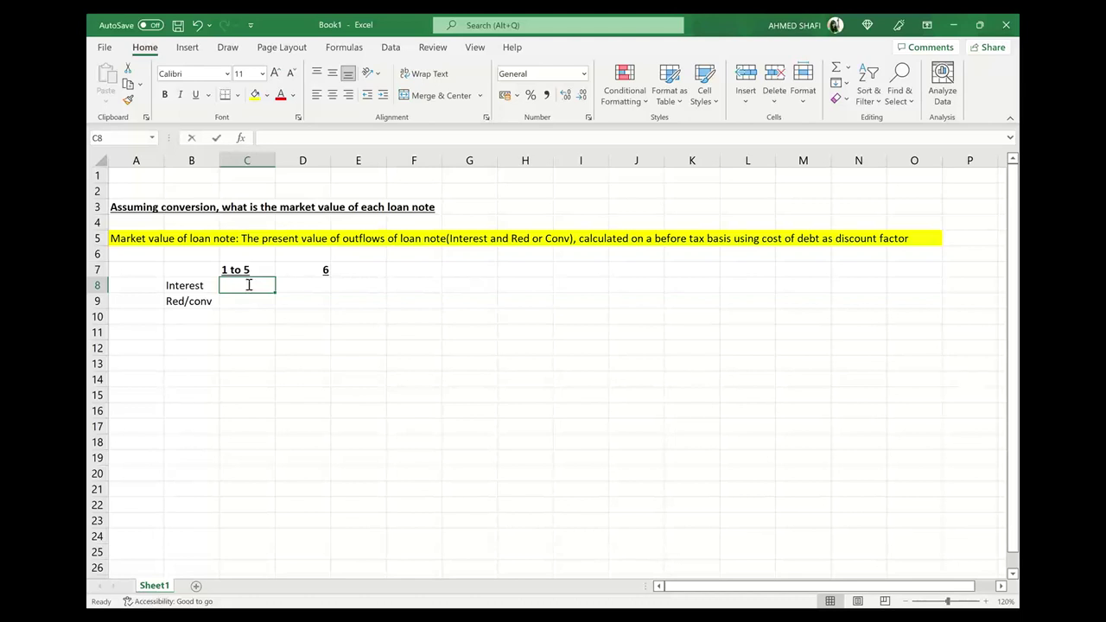
pyautogui.write('=0.07*')
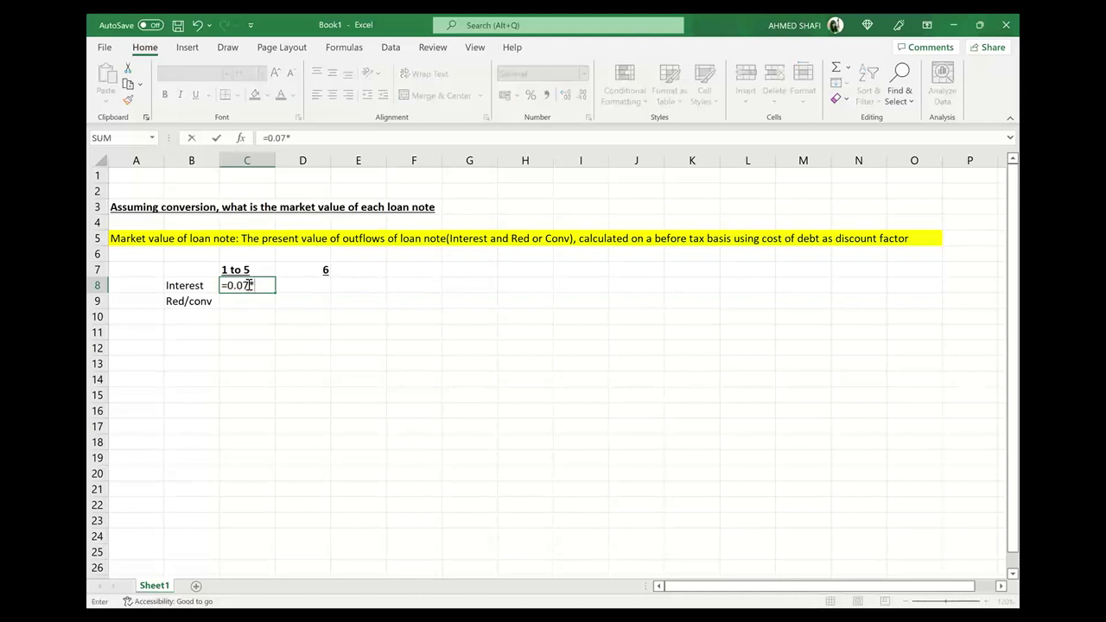
pyautogui.write('100')
pyautogui.press('Return')
pyautogui.click(308, 275)
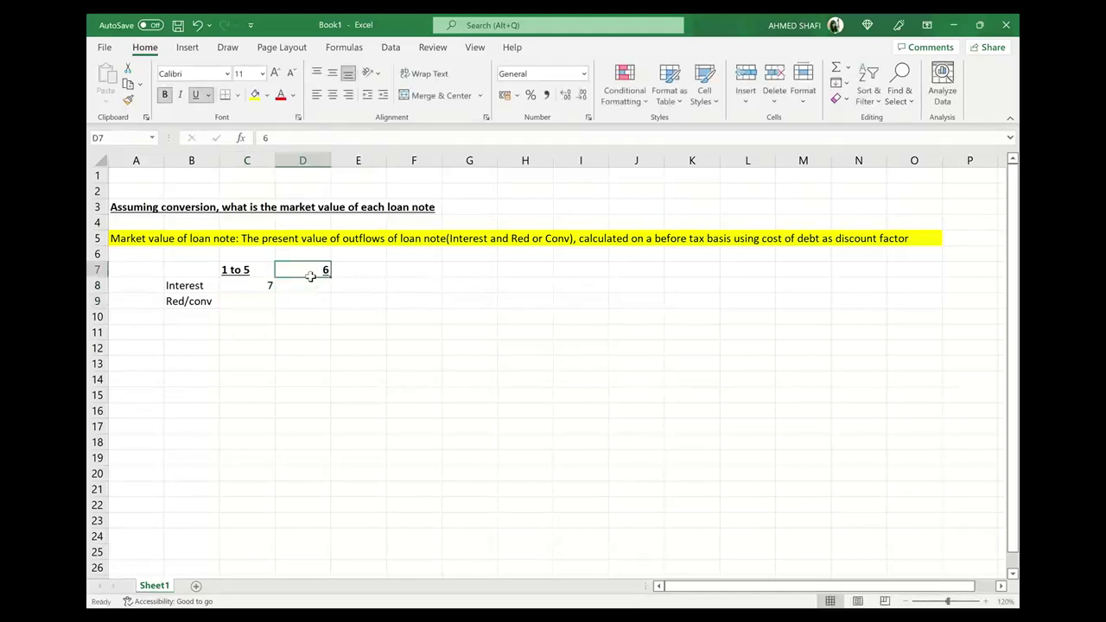
pyautogui.click(318, 291)
pyautogui.write('7')
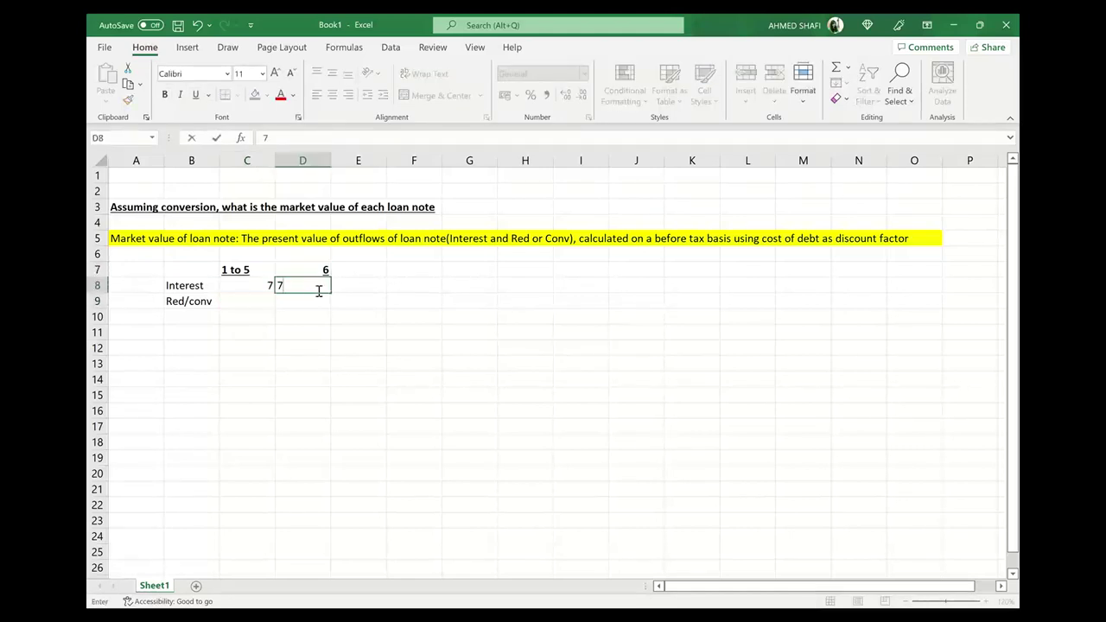
pyautogui.press('Return')
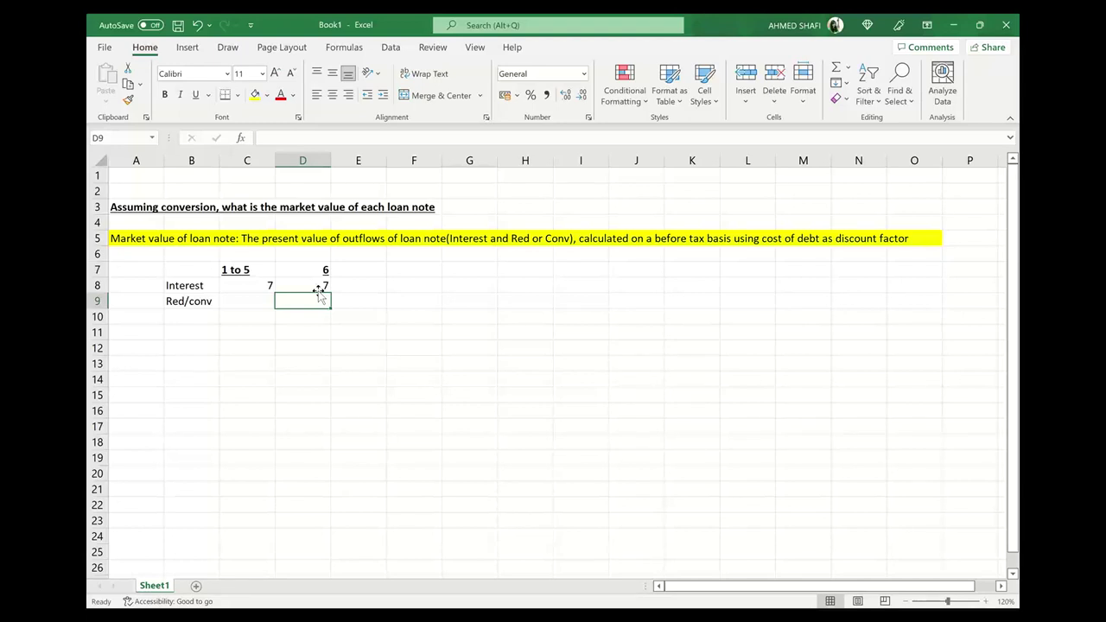
# - Enter the note "converted after 6 yrs into 10 shares" in cell H8
pyautogui.click(533, 287)
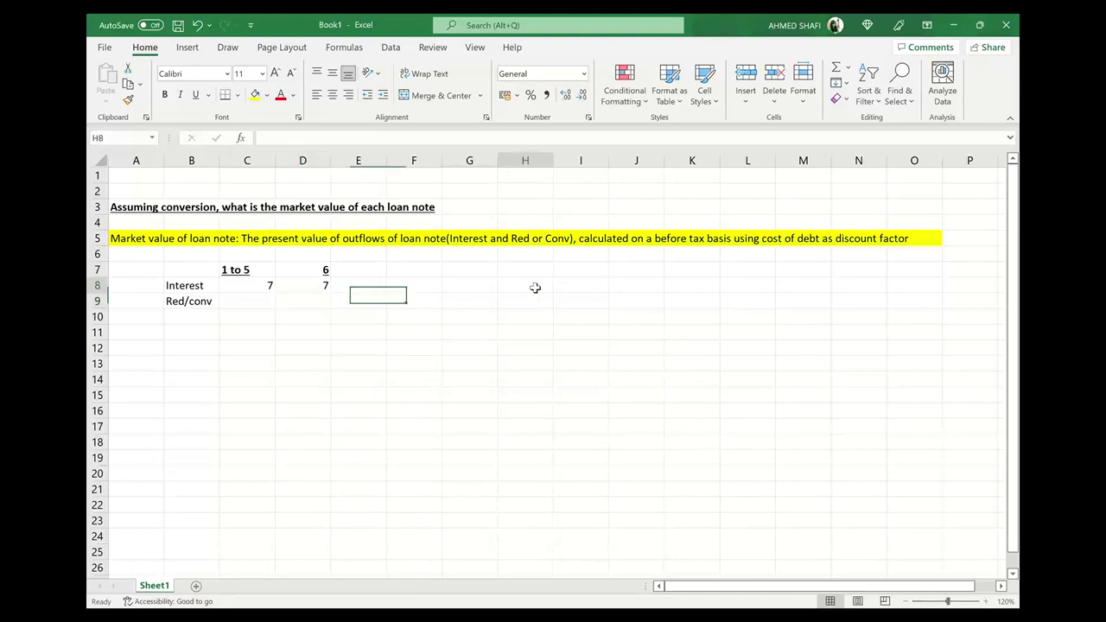
pyautogui.write('co')
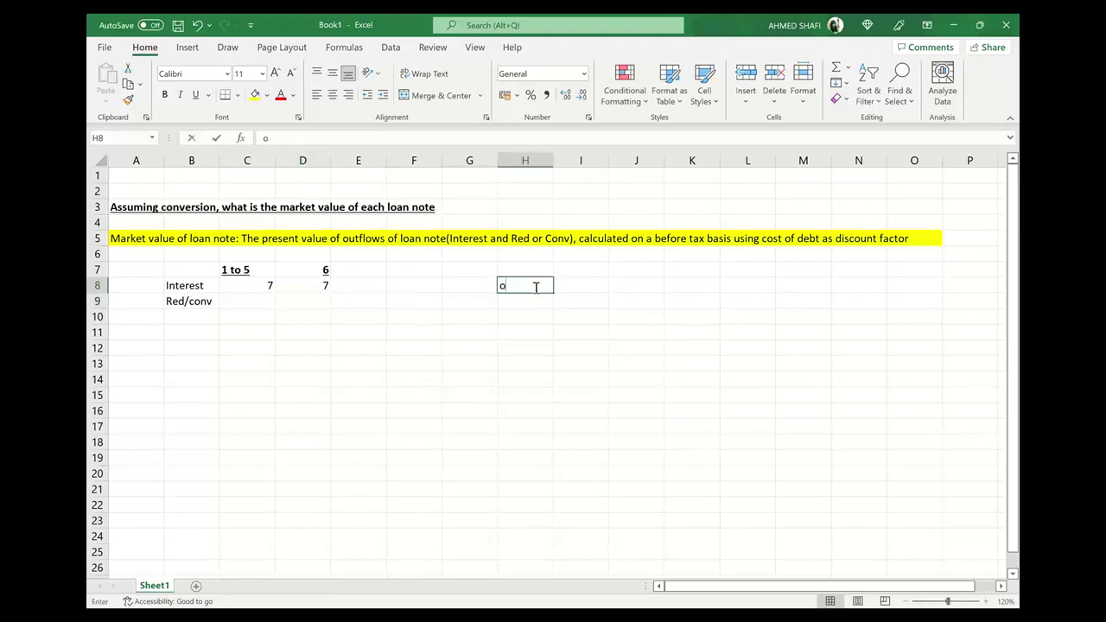
pyautogui.write('n')
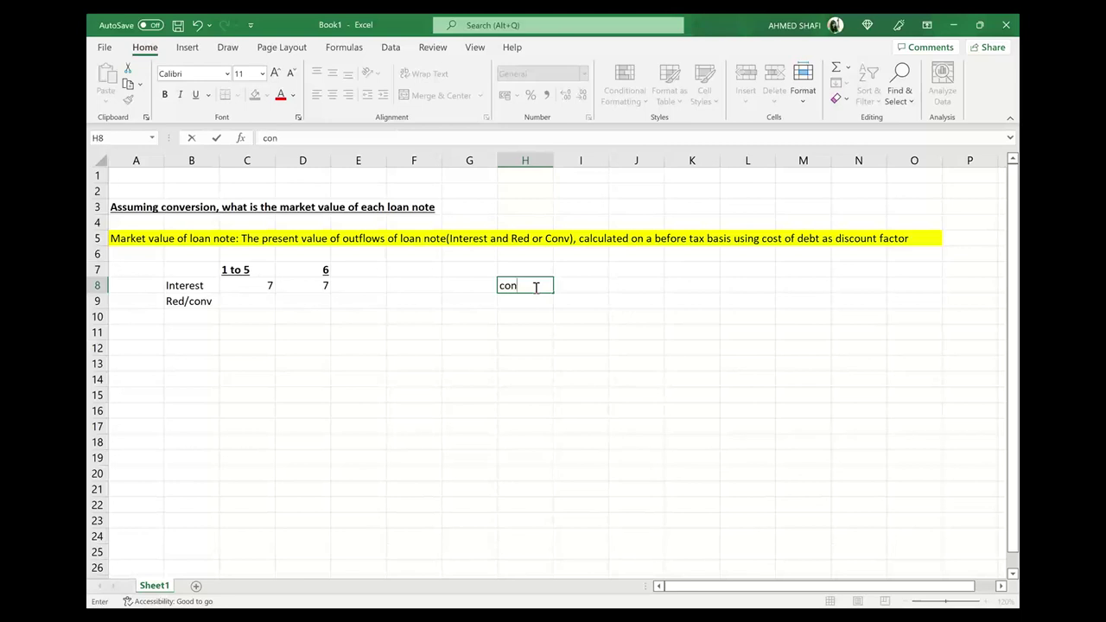
pyautogui.write('verted after 6 yrs ')
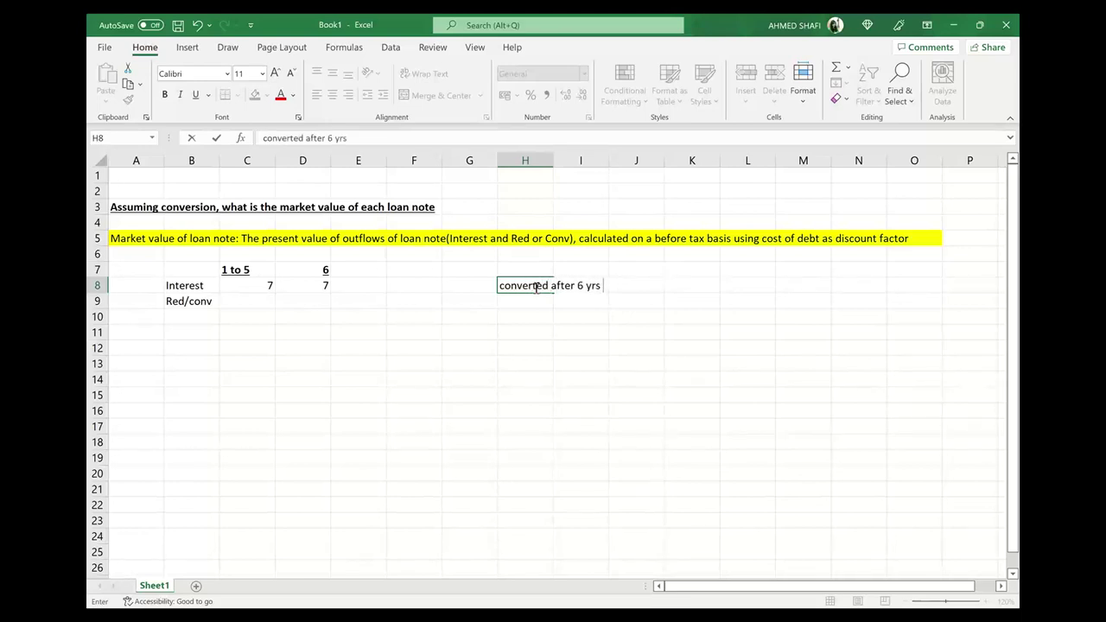
pyautogui.write('into 10 shares')
pyautogui.click(691, 327)
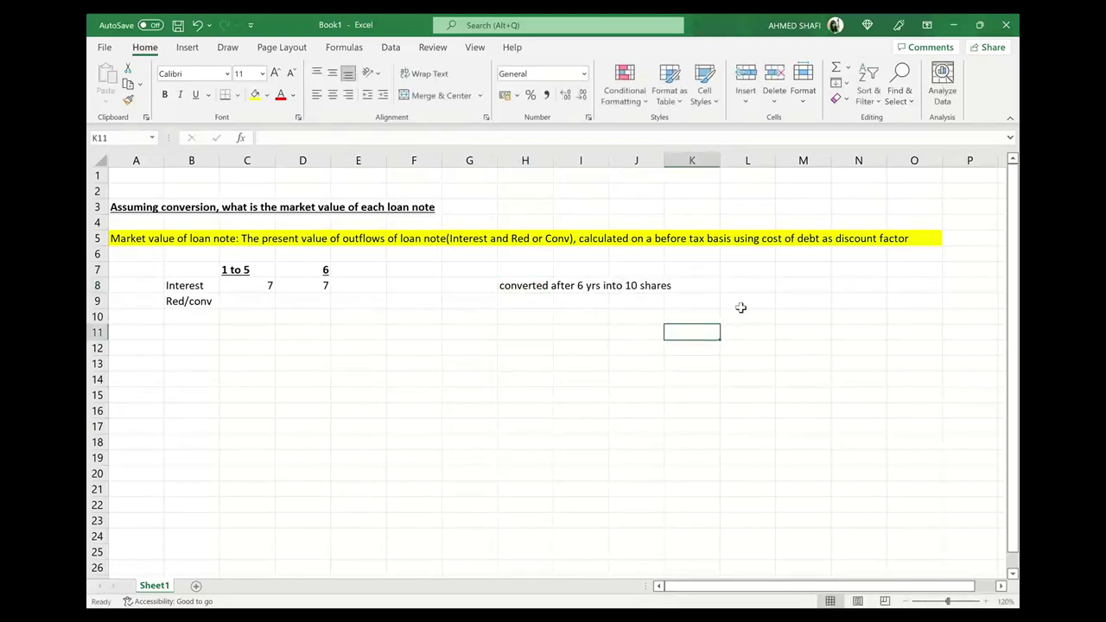
# - Begin a conversion value working in cell I10 with the text "10 sharesx"
pyautogui.click(573, 321)
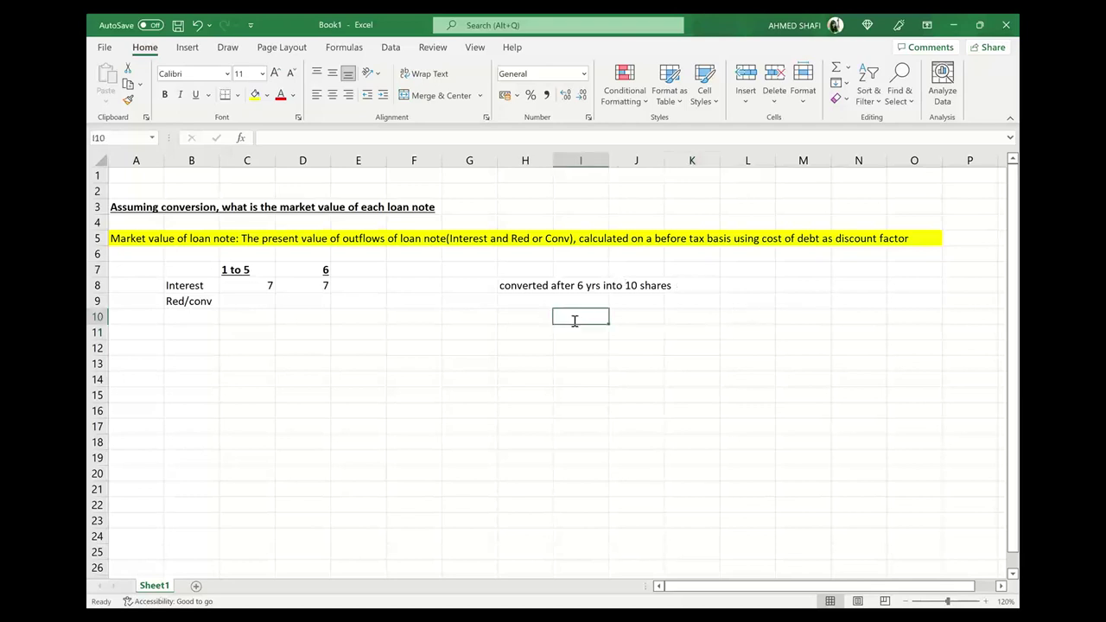
pyautogui.write('10 shares')
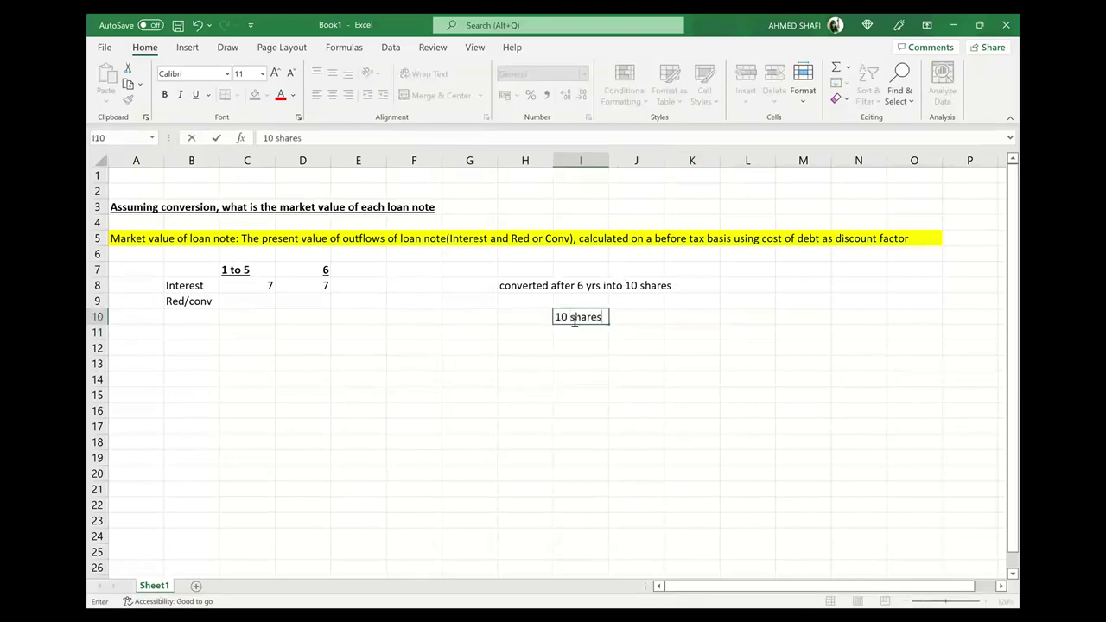
pyautogui.write('x')
# - Handwrite "$7.1 todays share price" in green ink above the highlighted definition, with "8% per yr" beneath it
pyautogui.moveTo(600, 183)
pyautogui.mouseDown()
pyautogui.moveTo(591, 197)
pyautogui.moveTo(616, 206)
pyautogui.moveTo(629, 195)
pyautogui.mouseUp()
pyautogui.moveTo(646, 182)
pyautogui.mouseDown()
pyautogui.moveTo(645, 202)
pyautogui.moveTo(685, 194)
pyautogui.mouseUp()
pyautogui.moveTo(702, 195)
pyautogui.mouseDown()
pyautogui.moveTo(707, 183)
pyautogui.moveTo(721, 204)
pyautogui.mouseUp()
pyautogui.moveTo(724, 197); pyautogui.dragTo(724, 218)
pyautogui.moveTo(742, 194); pyautogui.dragTo(733, 207)
pyautogui.moveTo(682, 179); pyautogui.dragTo(700, 176)
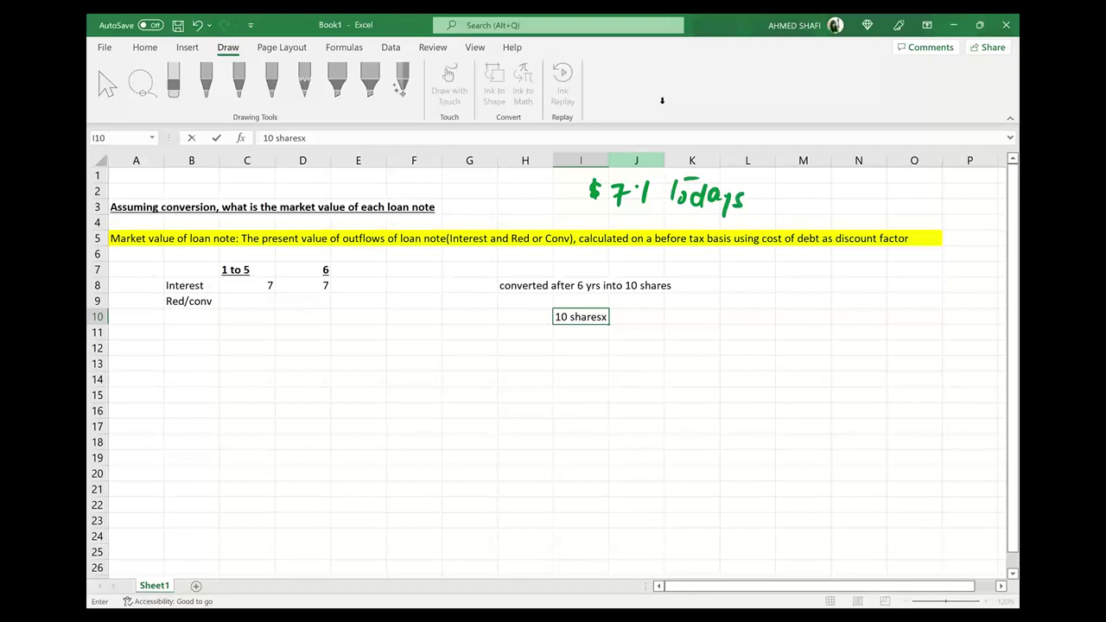
pyautogui.moveTo(767, 195)
pyautogui.mouseDown()
pyautogui.moveTo(764, 209)
pyautogui.moveTo(783, 207)
pyautogui.mouseUp()
pyautogui.moveTo(790, 194); pyautogui.dragTo(798, 204)
pyautogui.moveTo(816, 200); pyautogui.dragTo(840, 218)
pyautogui.moveTo(843, 194); pyautogui.dragTo(871, 194)
pyautogui.moveTo(875, 196); pyautogui.dragTo(875, 205)
pyautogui.moveTo(890, 196)
pyautogui.mouseDown()
pyautogui.moveTo(881, 206)
pyautogui.moveTo(899, 204)
pyautogui.mouseUp()
pyautogui.moveTo(650, 209)
pyautogui.mouseDown()
pyautogui.moveTo(649, 225)
pyautogui.moveTo(701, 226)
pyautogui.mouseUp()
pyautogui.moveTo(703, 219); pyautogui.dragTo(769, 221)
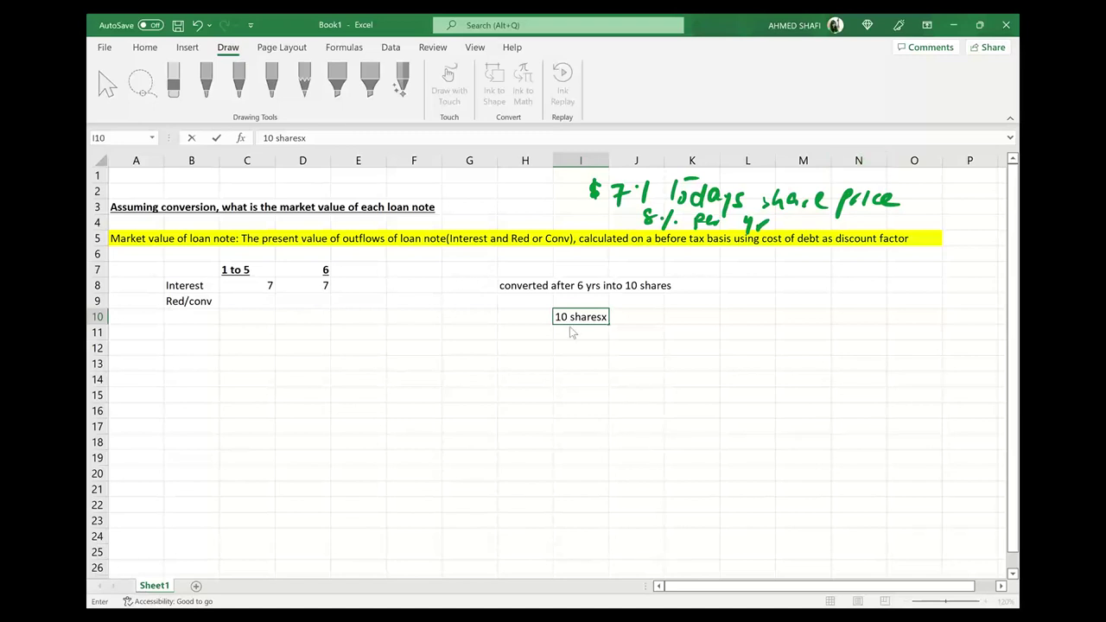
# - Handwrite "11.26 after 6 yrs" in green ink beside the share price note and draw a loop around it
pyautogui.moveTo(940, 194)
pyautogui.mouseDown()
pyautogui.moveTo(942, 211)
pyautogui.moveTo(978, 223)
pyautogui.mouseUp()
pyautogui.moveTo(954, 237)
pyautogui.mouseDown()
pyautogui.moveTo(981, 263)
pyautogui.moveTo(992, 245)
pyautogui.mouseUp()
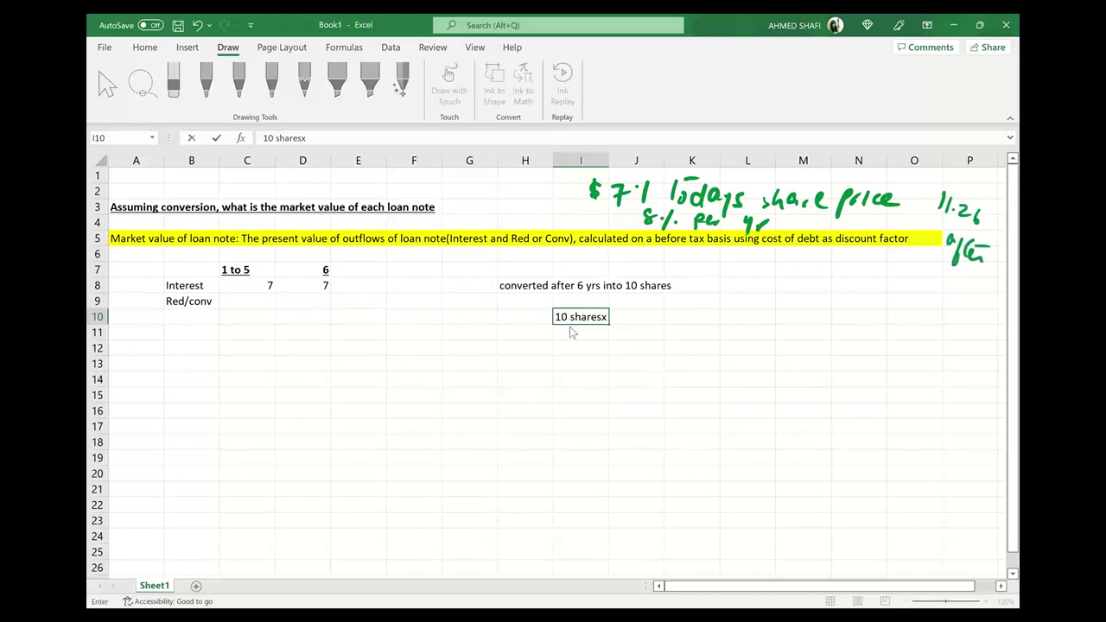
pyautogui.moveTo(942, 278)
pyautogui.mouseDown()
pyautogui.moveTo(932, 297)
pyautogui.moveTo(976, 313)
pyautogui.mouseUp()
pyautogui.moveTo(975, 188)
pyautogui.mouseDown()
pyautogui.moveTo(924, 210)
pyautogui.moveTo(902, 320)
pyautogui.moveTo(994, 289)
pyautogui.moveTo(996, 210)
pyautogui.mouseUp()
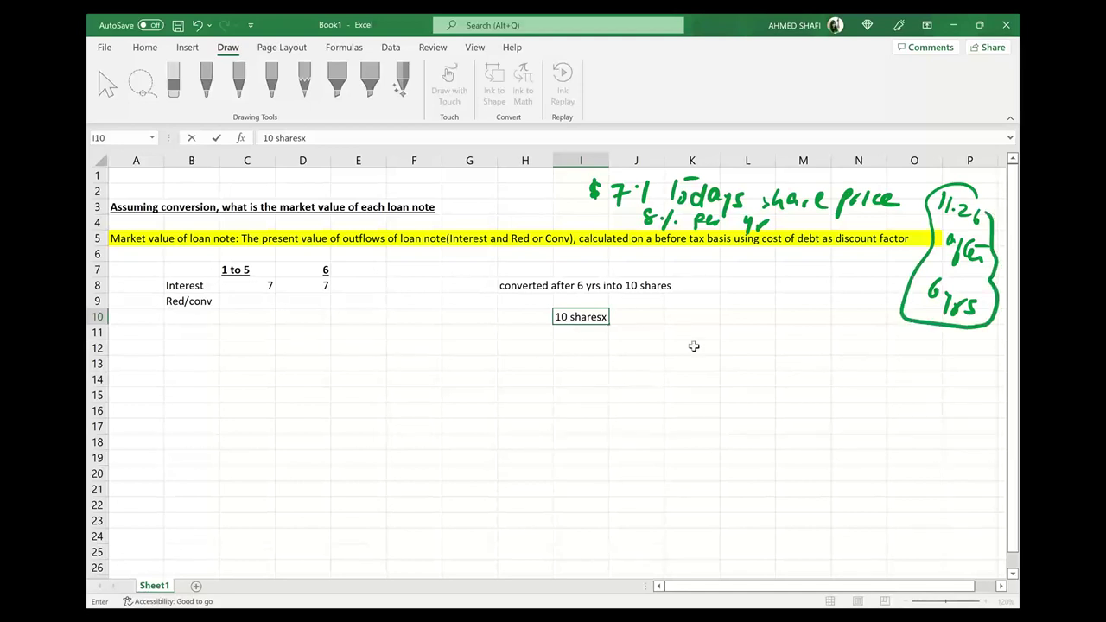
# - Complete the working in cell I10 as "10 shares x 11.26=112.66"
pyautogui.click(557, 317)
pyautogui.press('BackSpace')
pyautogui.write('x 11.26=')
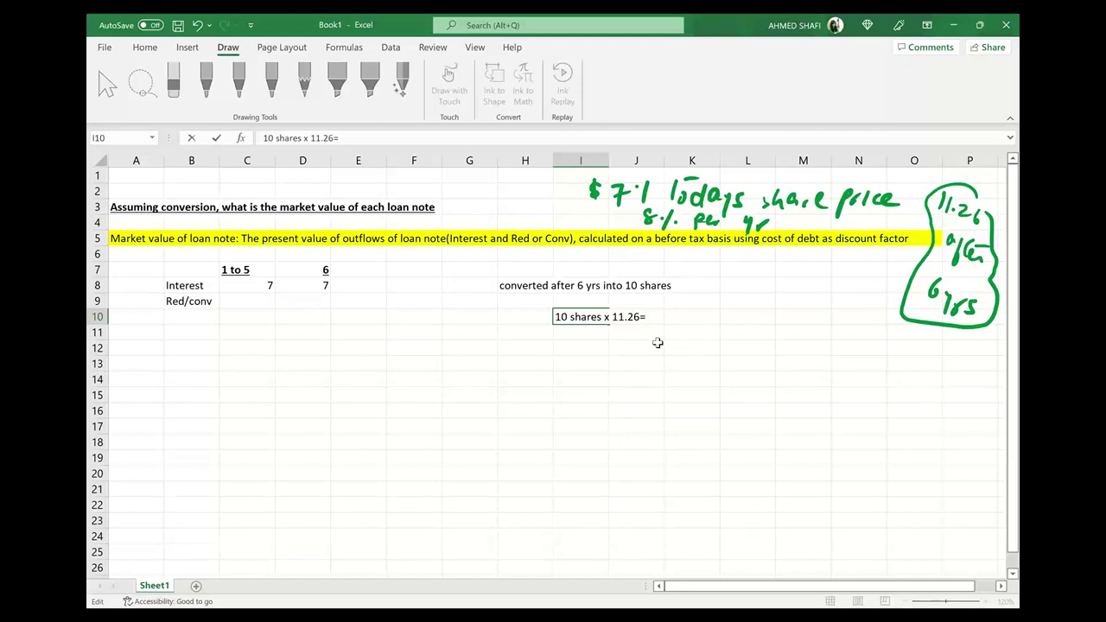
pyautogui.write('112.66')
pyautogui.click(613, 439)
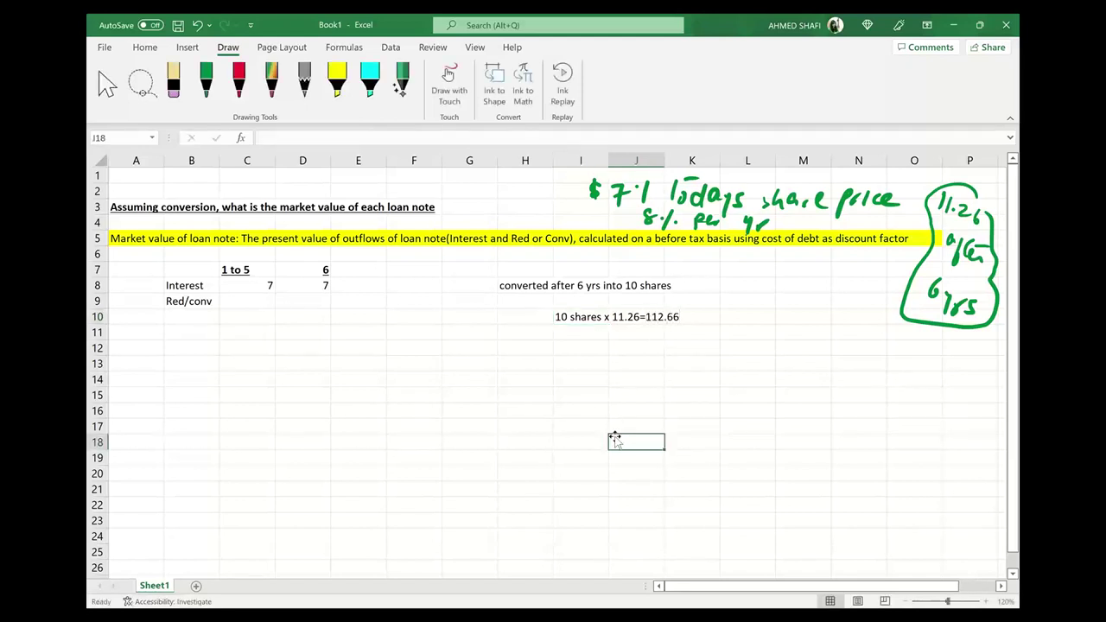
# - Enter the year 6 conversion value of 112.66 in cell D9
pyautogui.click(321, 301)
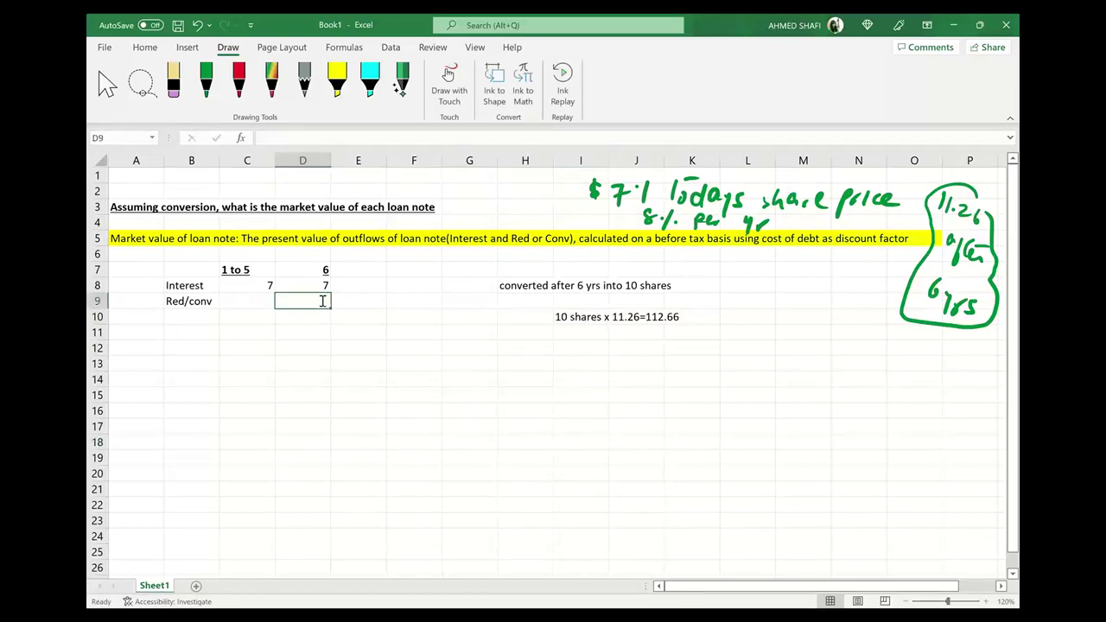
pyautogui.write('11')
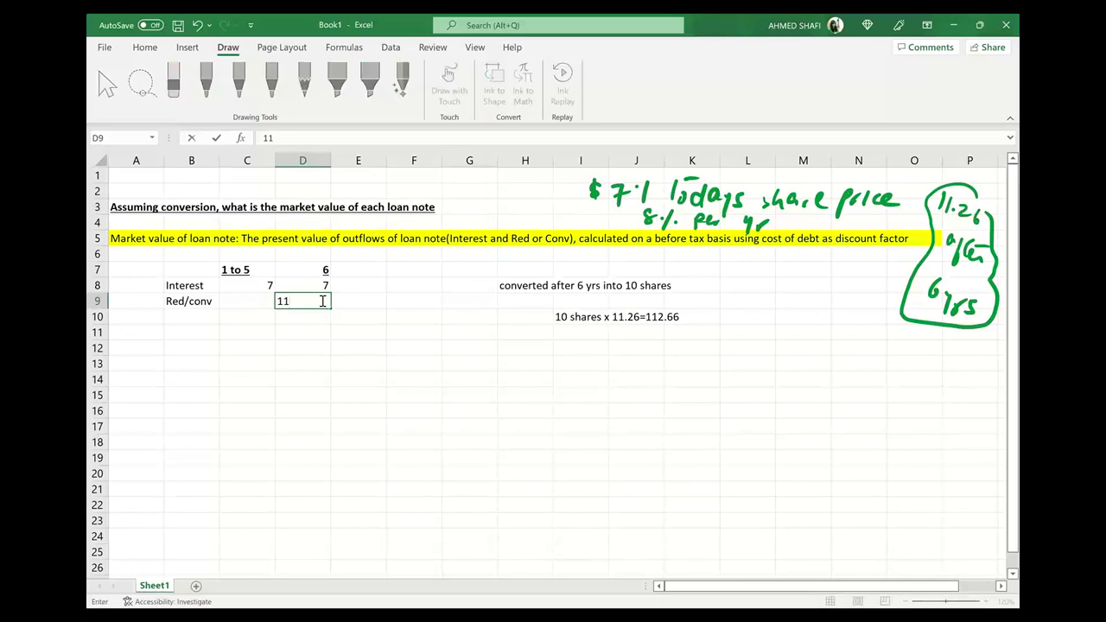
pyautogui.write('2.66')
pyautogui.click(344, 378)
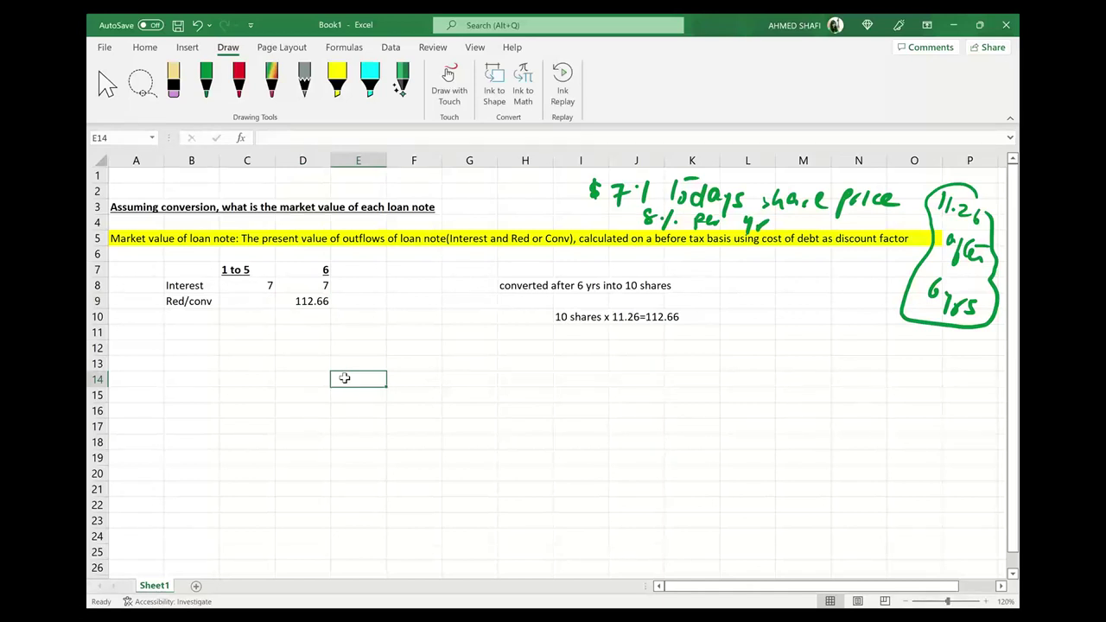
# - Add a border line along the top of cells B10:D10
pyautogui.click(180, 315)
pyautogui.hotkey('shift', 'Right')
pyautogui.hotkey('shift', 'Right')
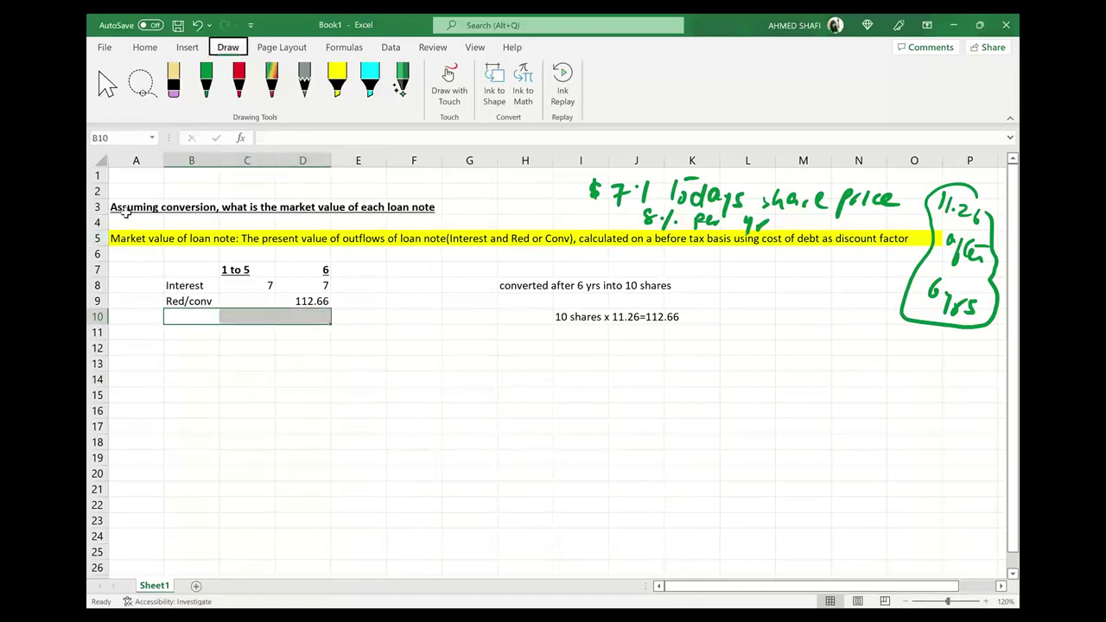
pyautogui.hotkey('alt', 'h')
pyautogui.click(191, 384)
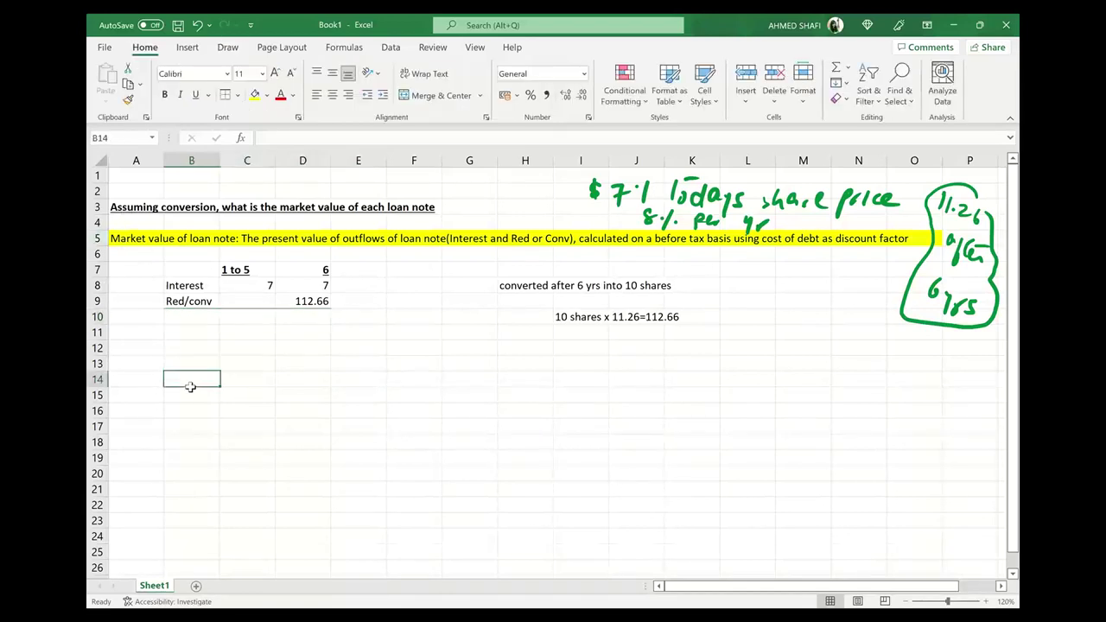
# - Add an "NCF" row in row 10, with =C8+C9 for years 1 to 5 and 119.66 for year 6
pyautogui.click(190, 321)
pyautogui.write('NCF')
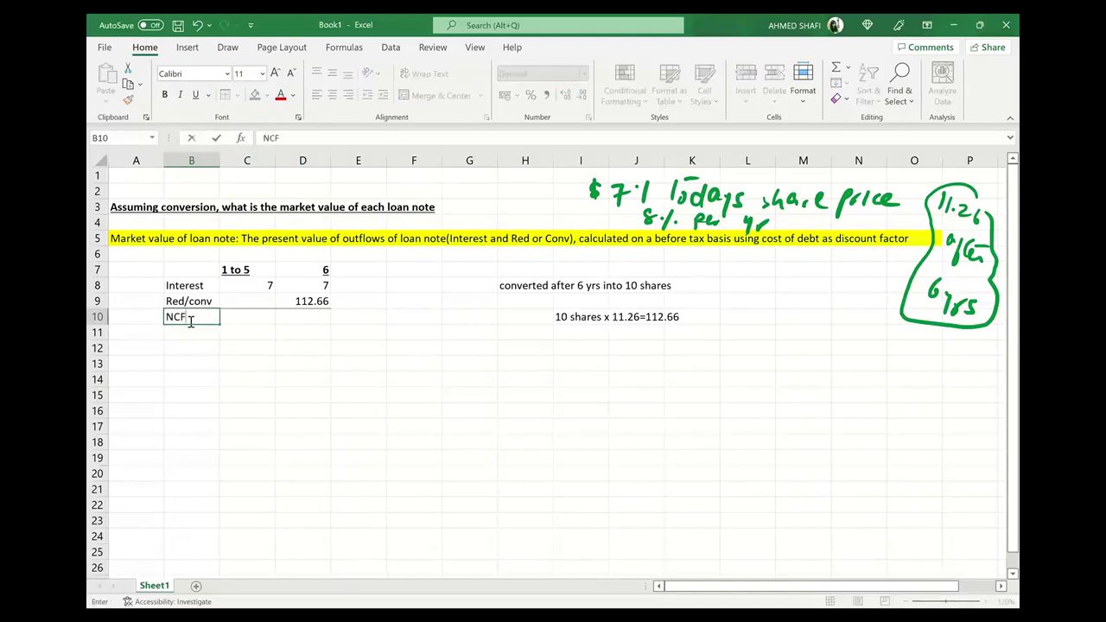
pyautogui.click(241, 318)
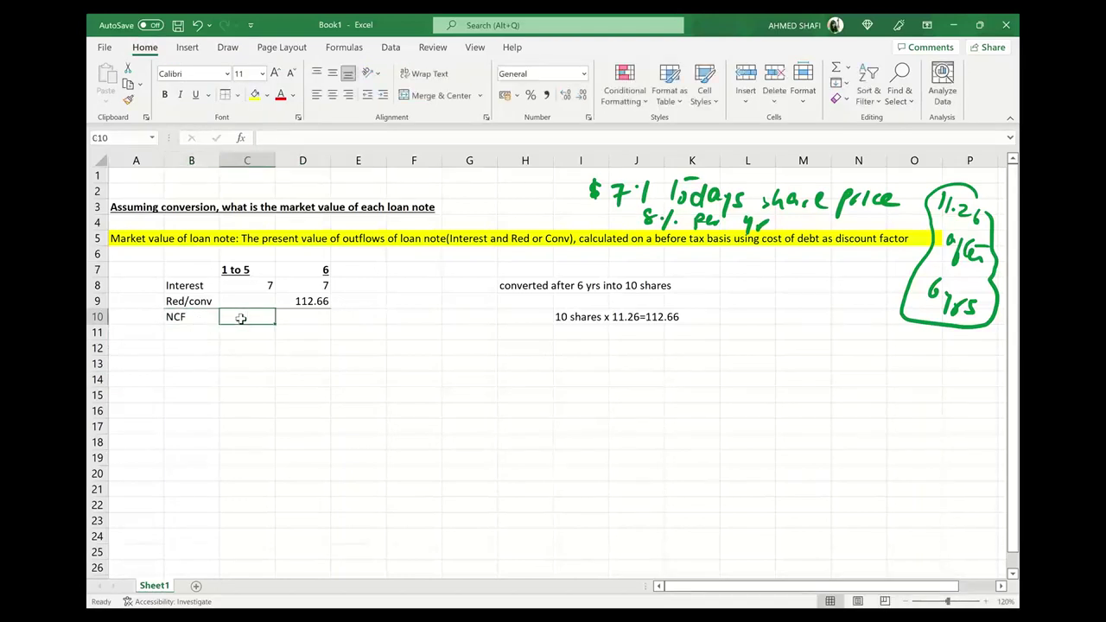
pyautogui.write('=C8+C9')
pyautogui.press('Tab')
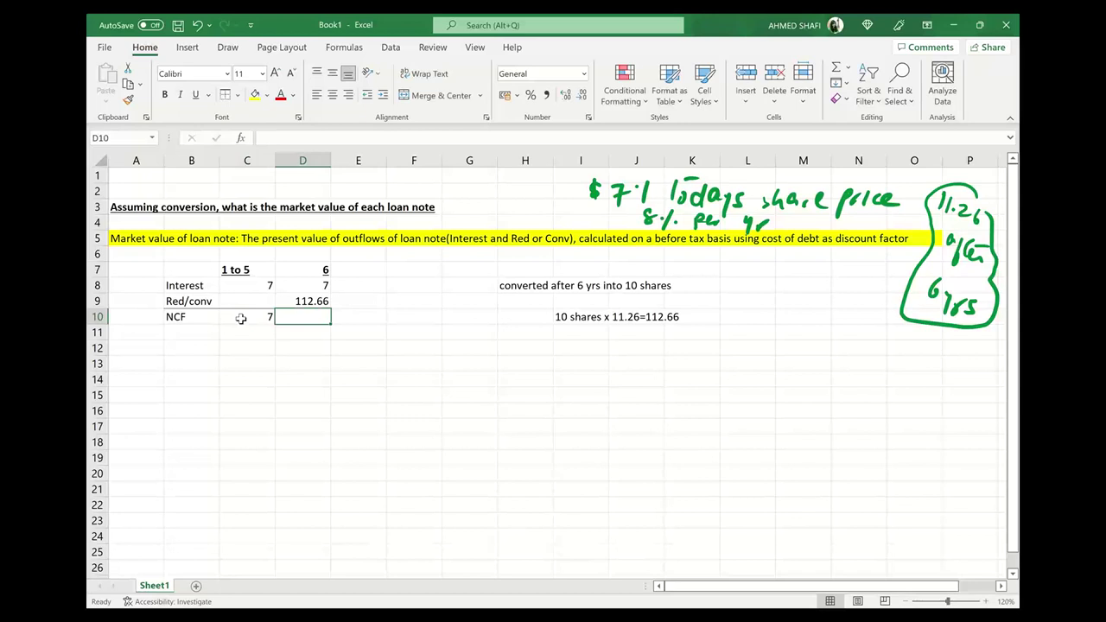
pyautogui.write('119.66')
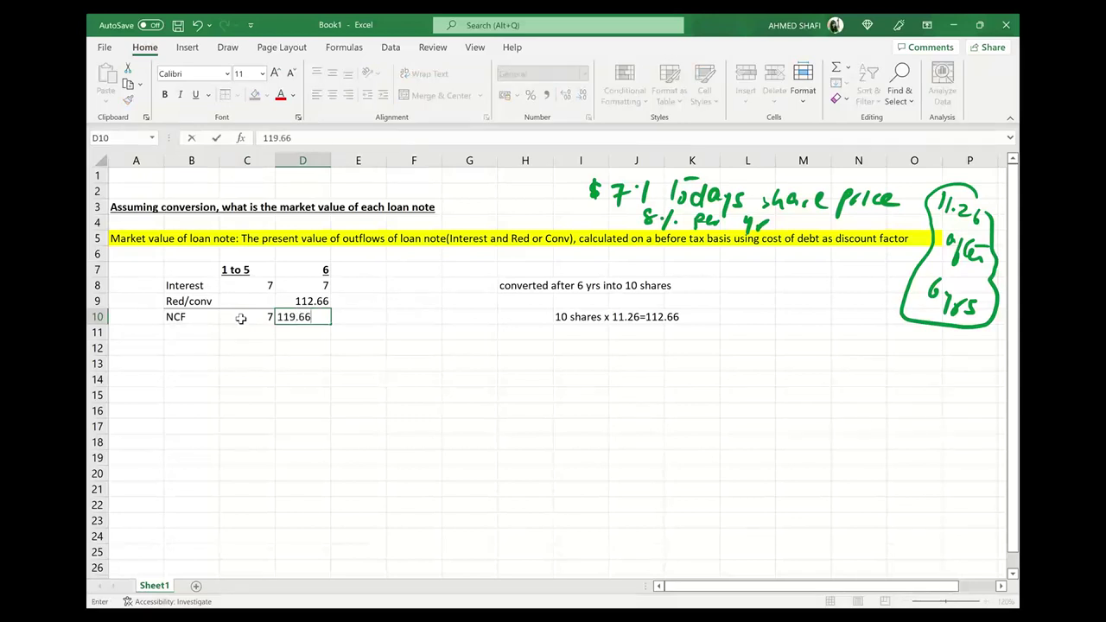
pyautogui.click(265, 424)
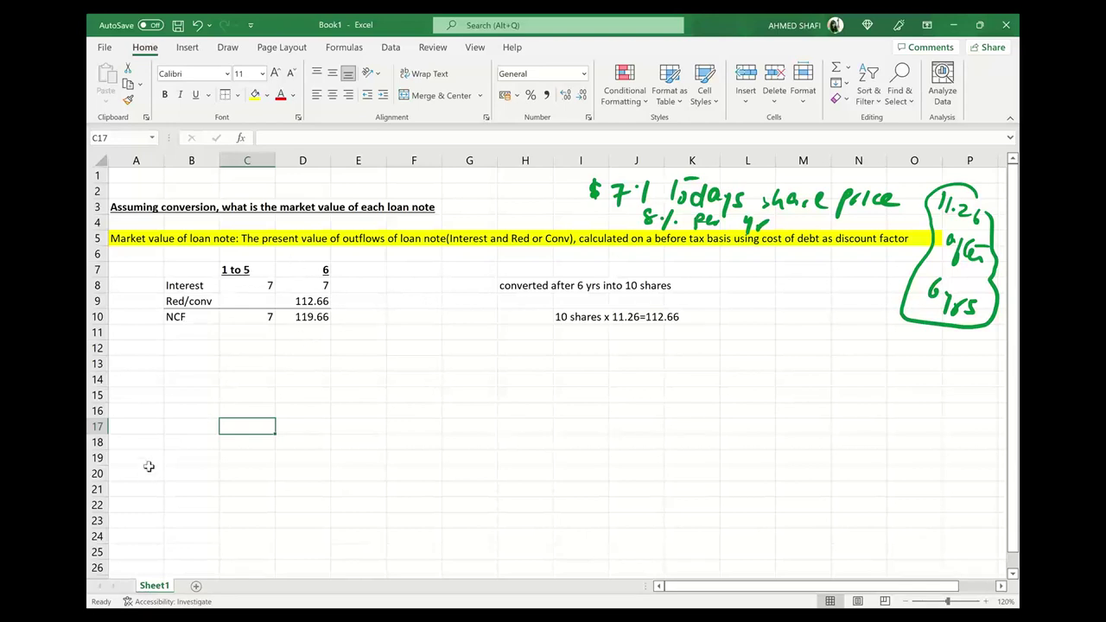
# - Label cell B11 "D.F @ 5%", checking the before-tax cost of debt in the Coral Co question PDF
pyautogui.click(199, 331)
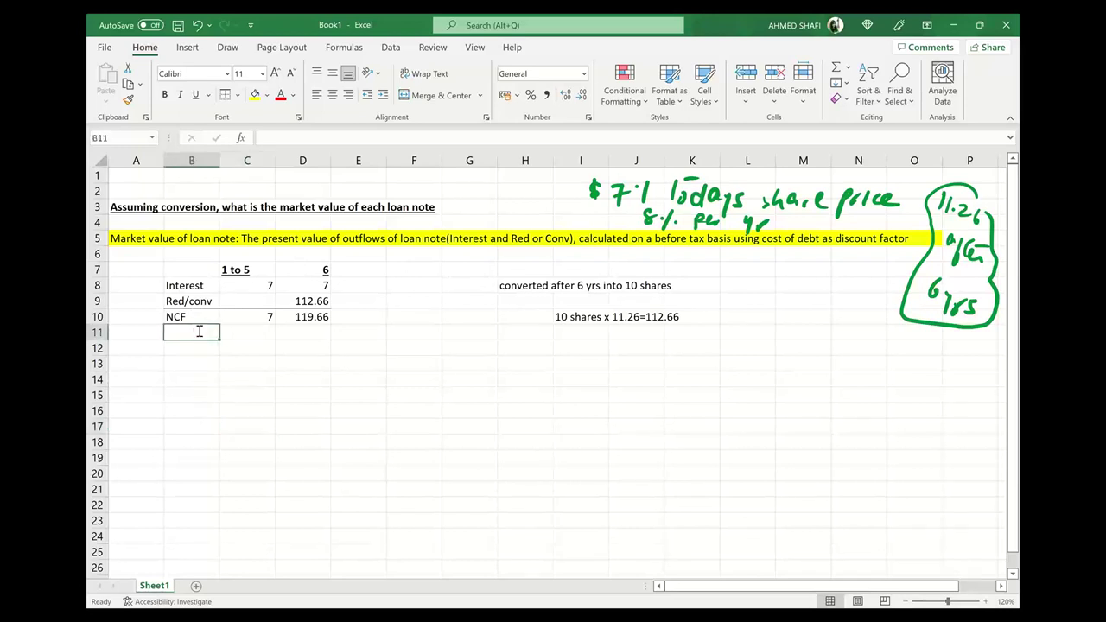
pyautogui.write('D.F')
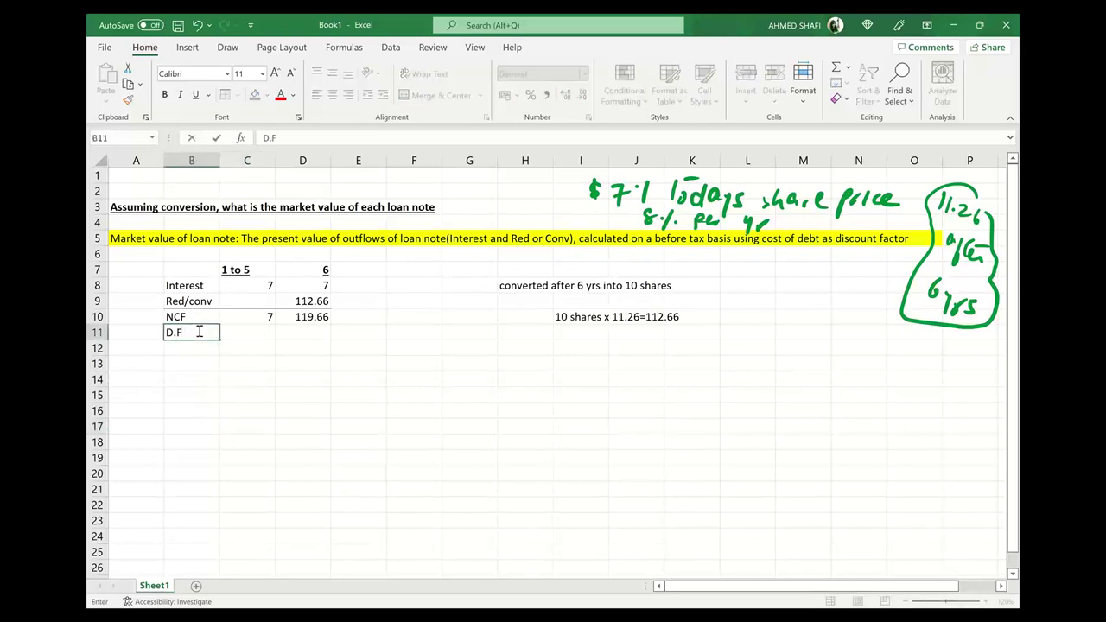
pyautogui.write(' @')
pyautogui.hotkey('alt', 'Tab')
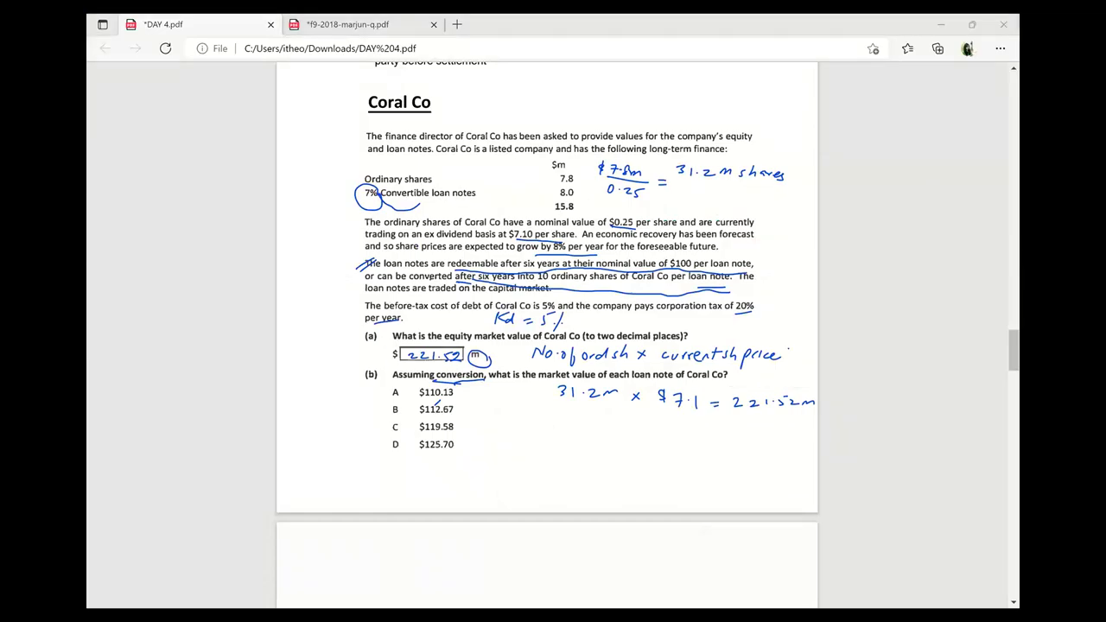
pyautogui.hotkey('alt', 'Tab')
pyautogui.write('5%')
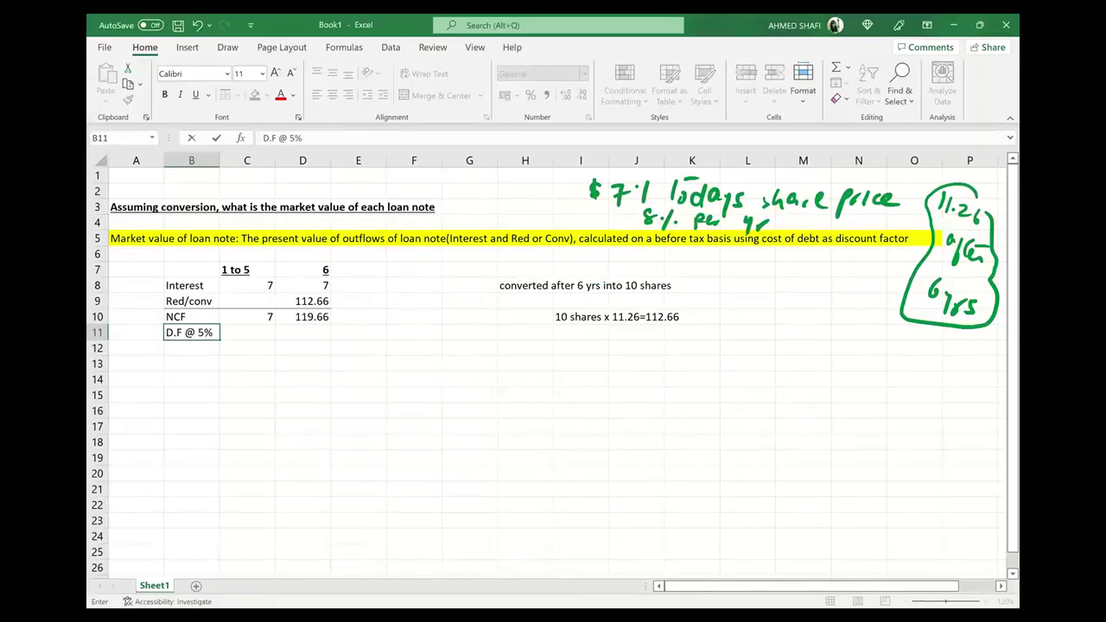
# - Switch to f9-2018-marjun-q.pdf and mark the 5% discount factor for period 6 in the Present Value Table
pyautogui.moveTo(605, 615)
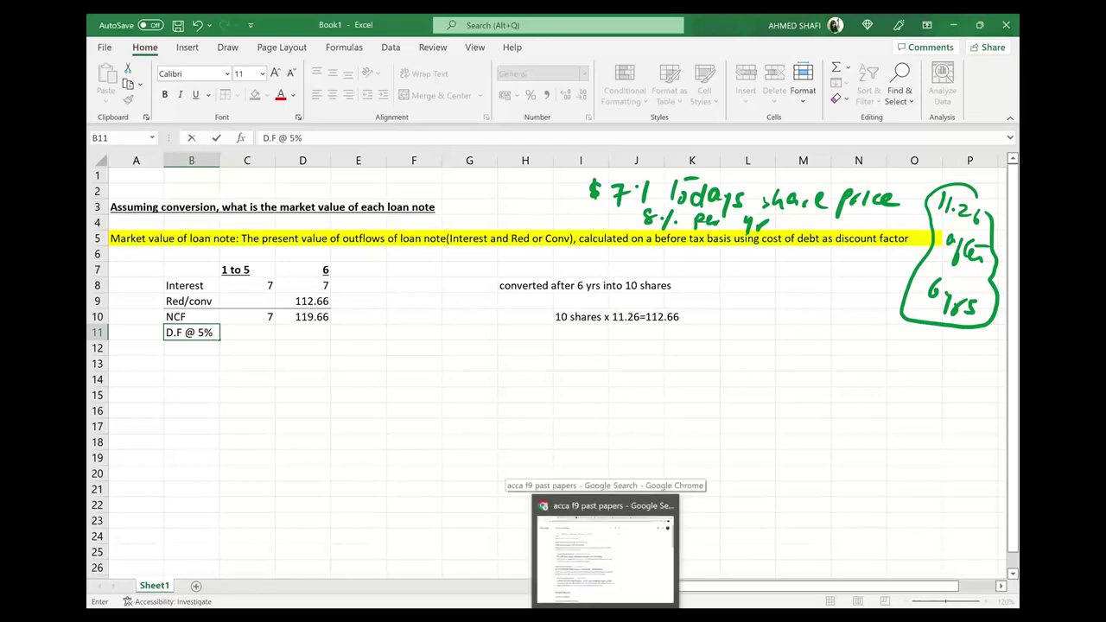
pyautogui.click(605, 615)
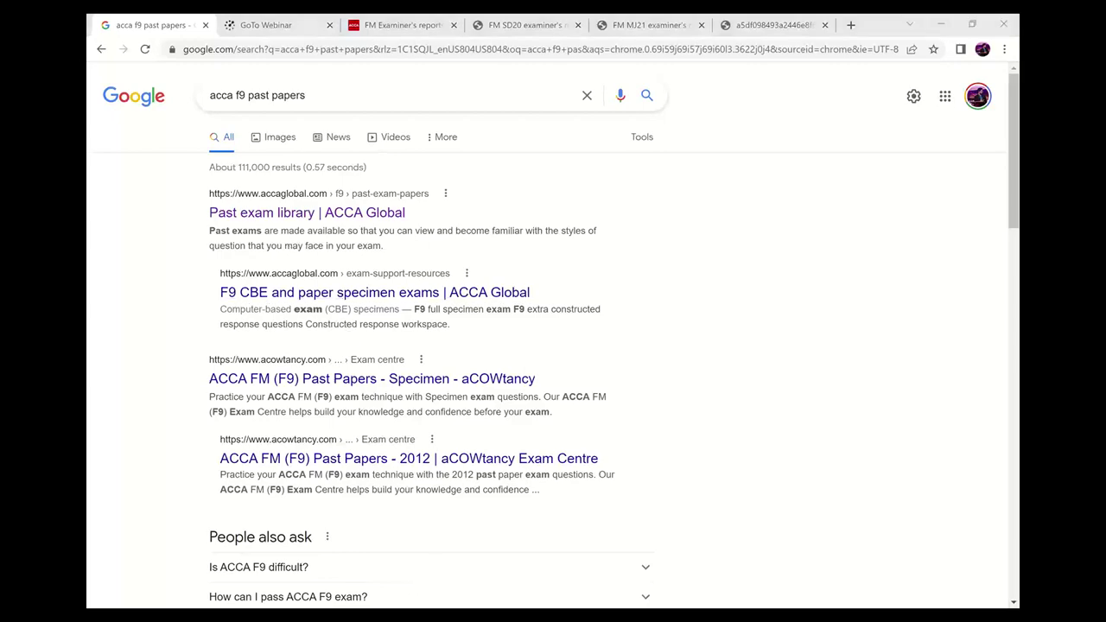
pyautogui.click(570, 615)
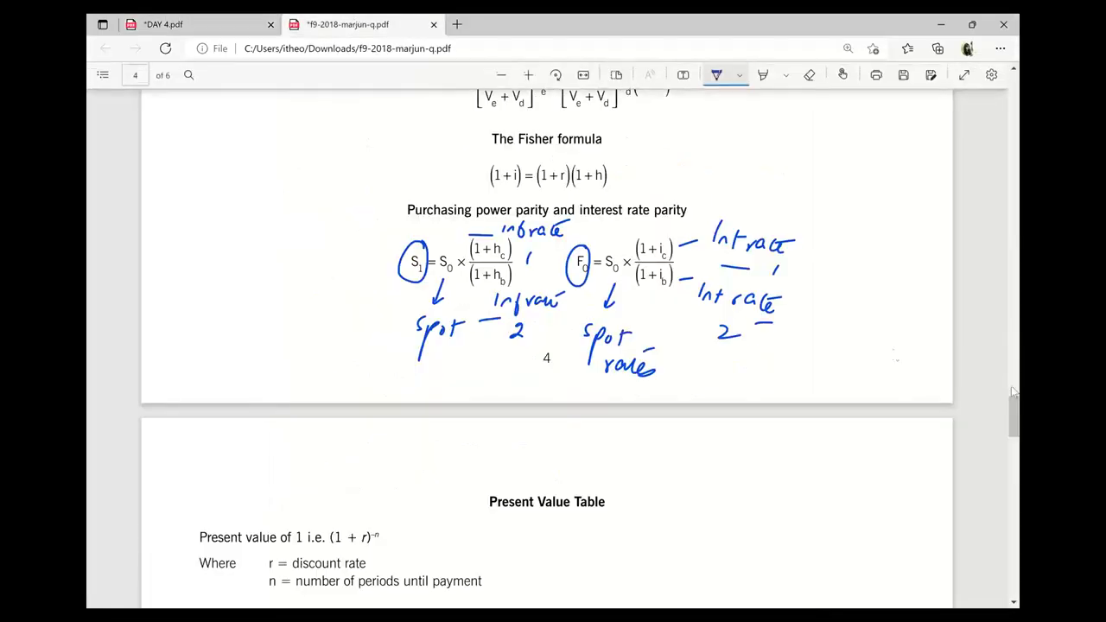
pyautogui.scroll(-5, 547, 346)
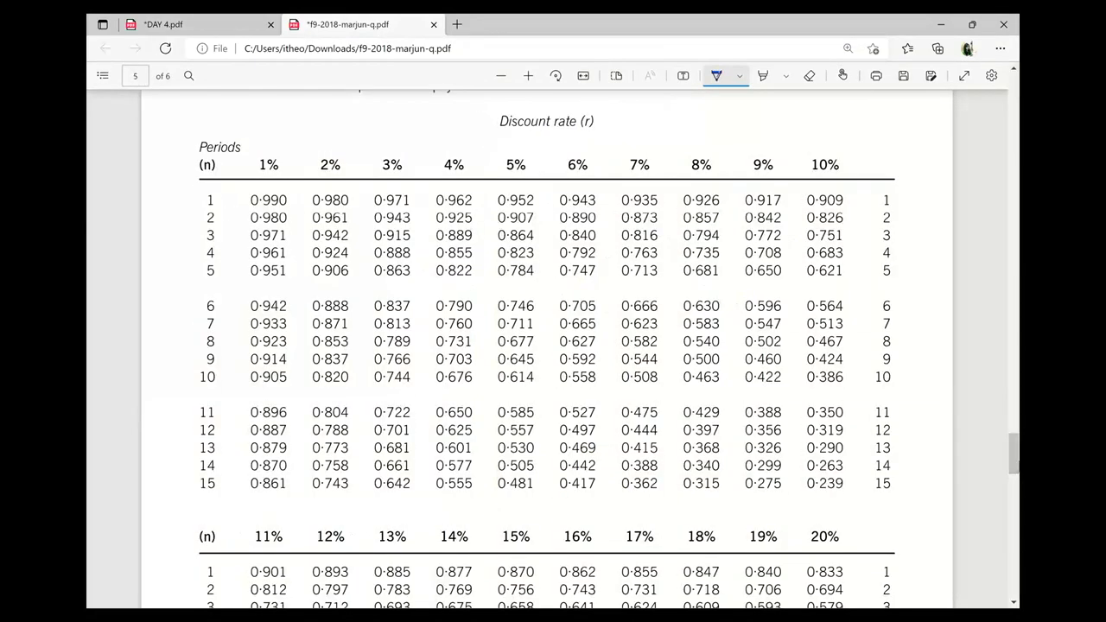
pyautogui.moveTo(537, 305); pyautogui.dragTo(550, 300)
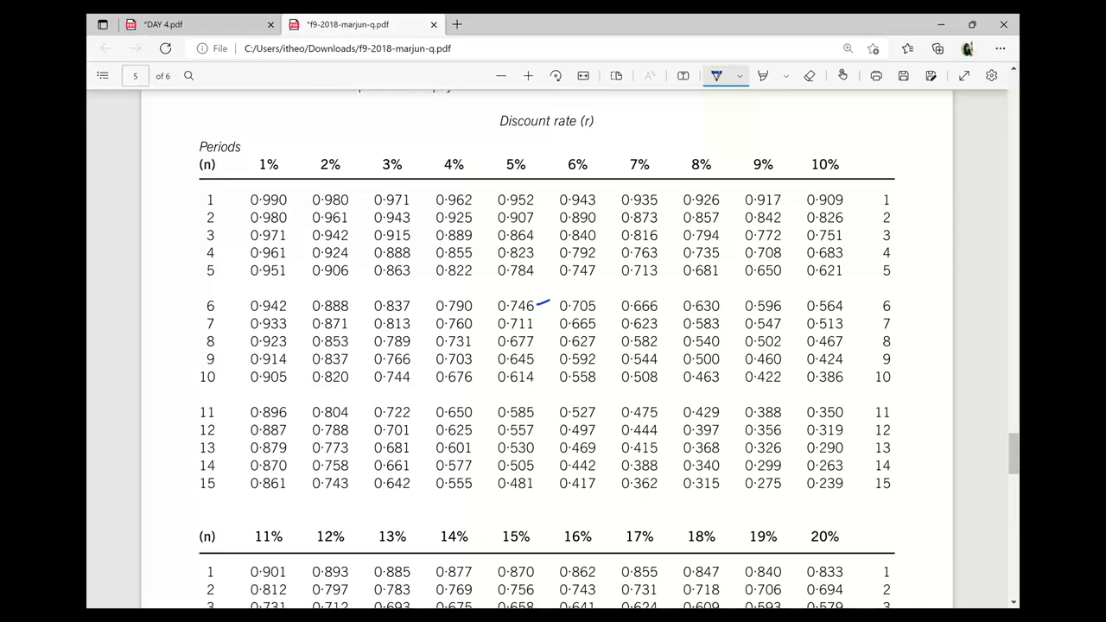
# - Switch back to Excel and enter the year 6 discount factor of 0.746 in cell D11
pyautogui.hotkey('alt', 'Tab')
pyautogui.click(324, 328)
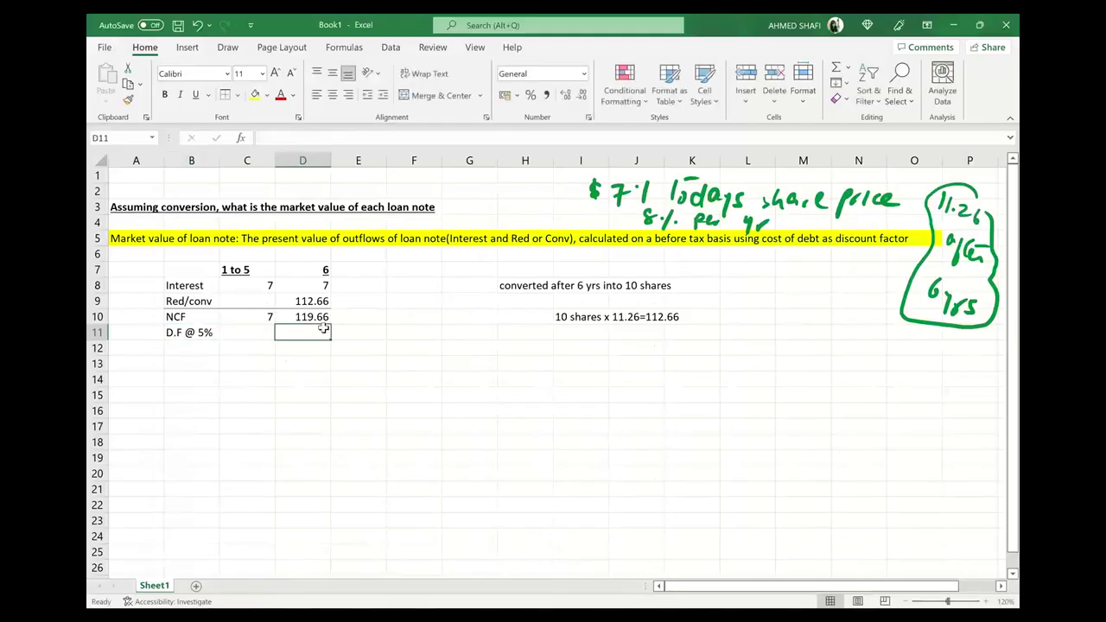
pyautogui.write('0.746')
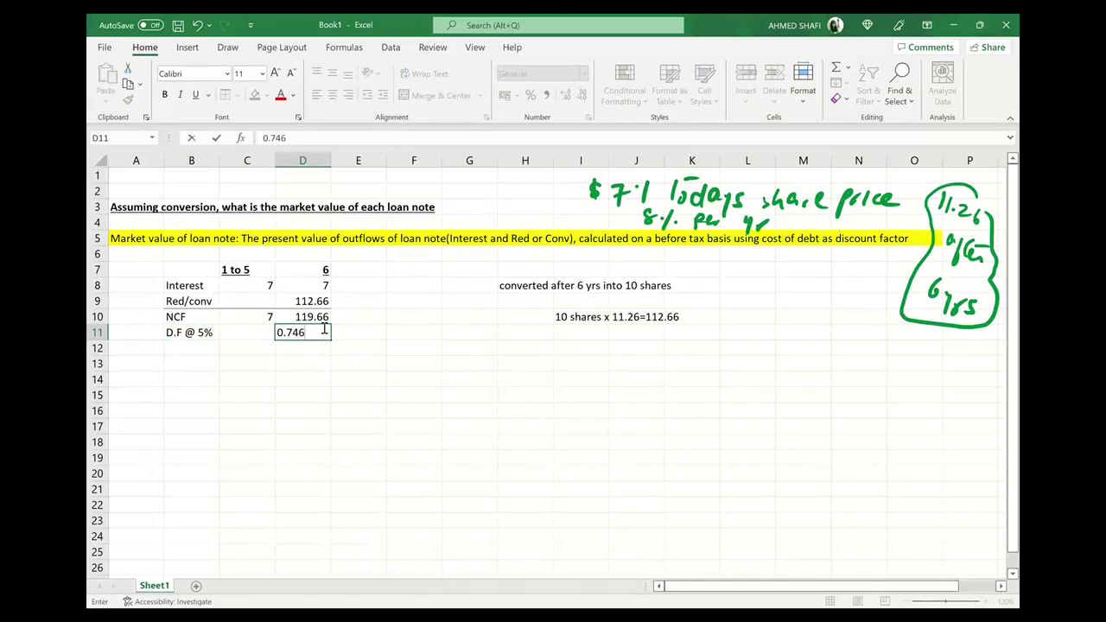
pyautogui.click(248, 328)
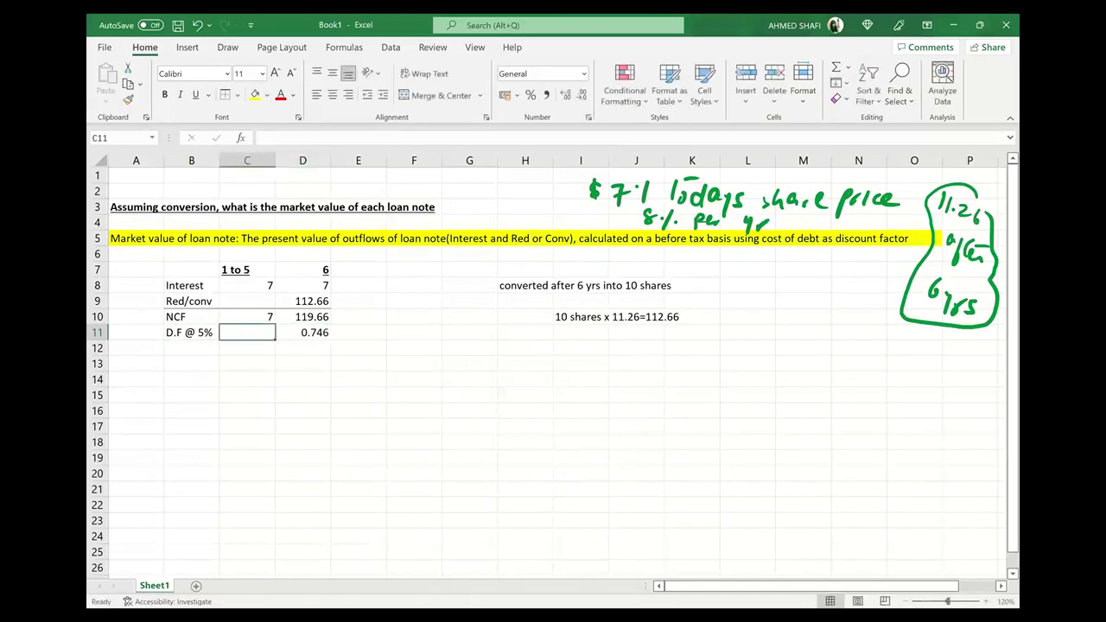
# - Switch to f9-2018-marjun-q.pdf and mark the 5% factor for period 5 in the Annuity Table
pyautogui.hotkey('alt', 'Tab')
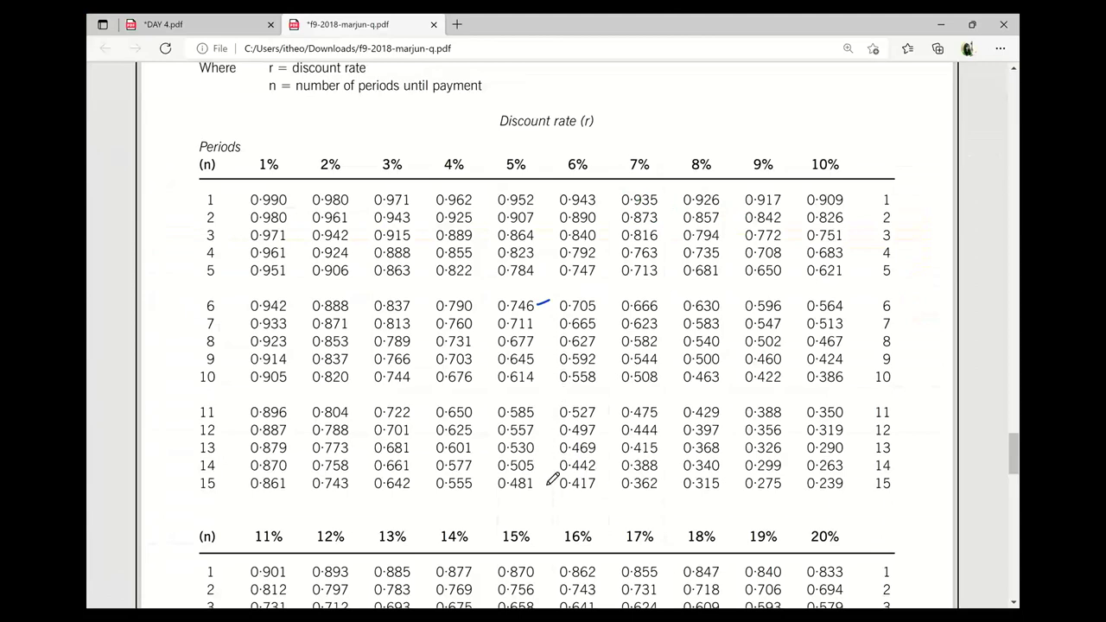
pyautogui.scroll(-1, 552, 596)
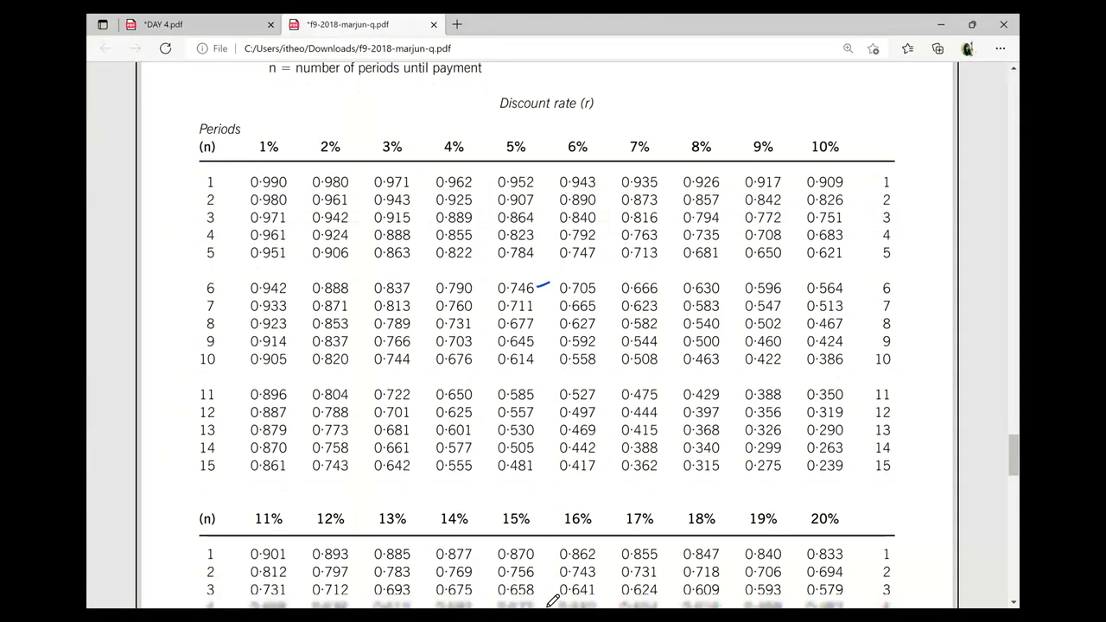
pyautogui.scroll(-2, 552, 600)
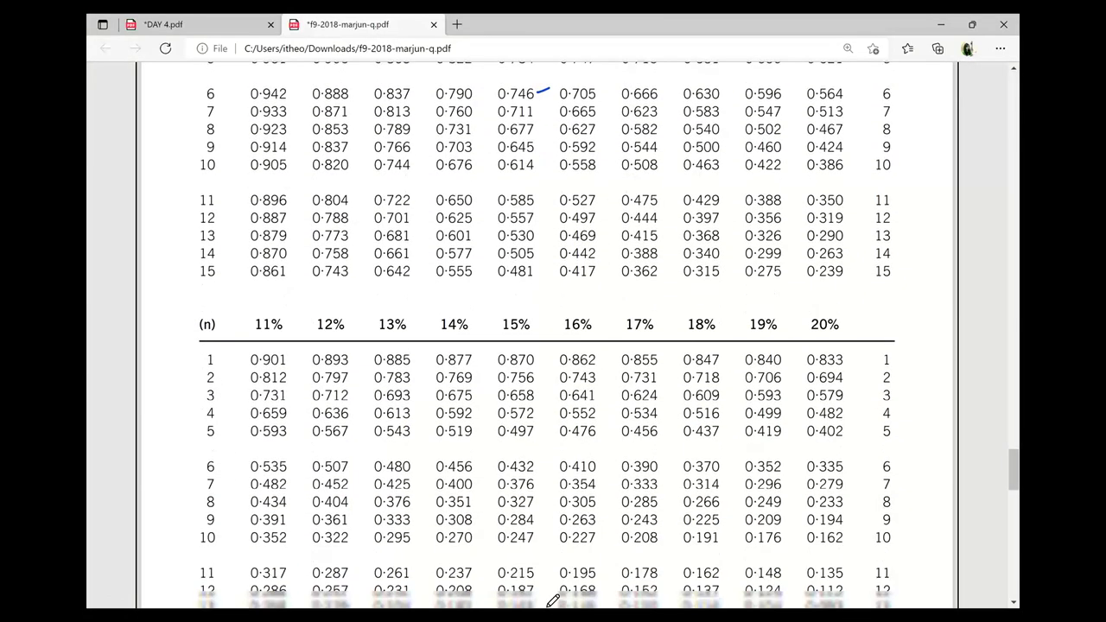
pyautogui.scroll(-3, 553, 600)
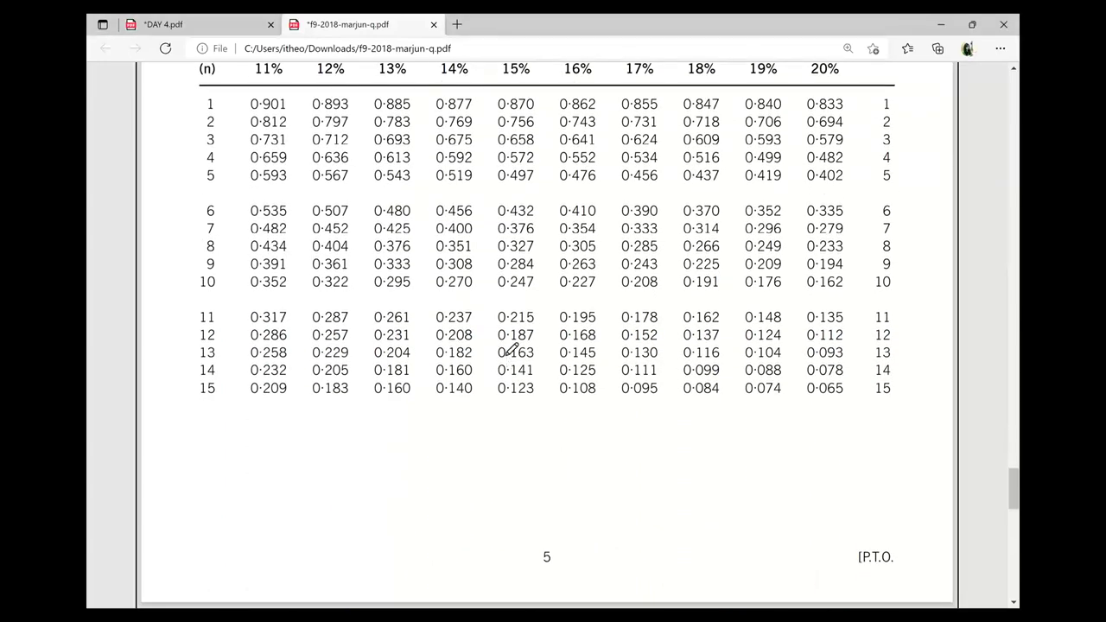
pyautogui.scroll(-2, 512, 348)
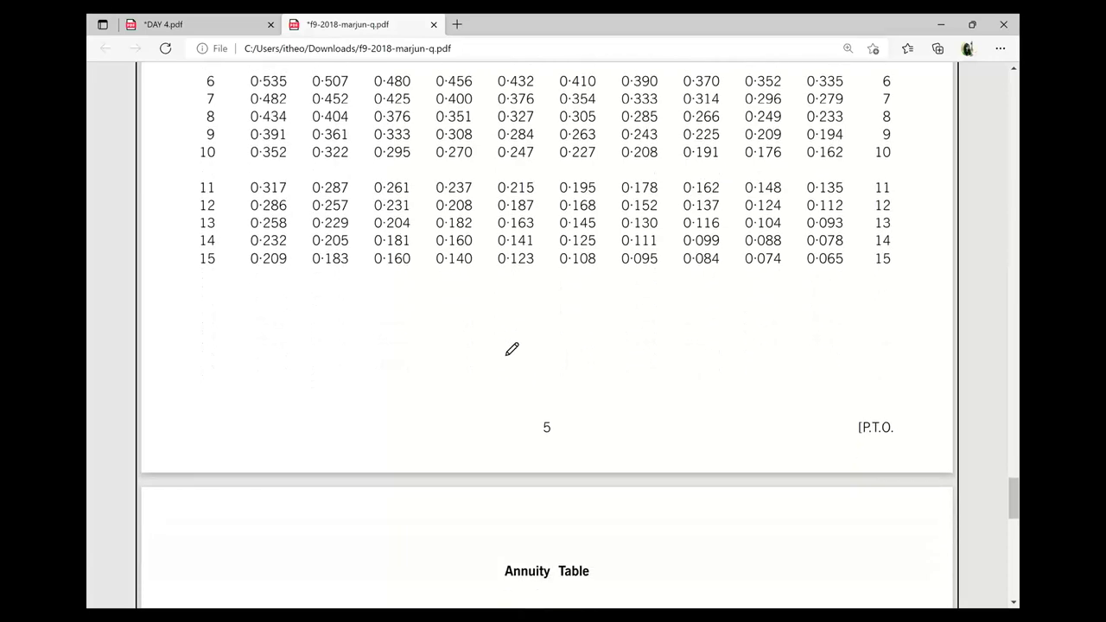
pyautogui.scroll(-3, 511, 348)
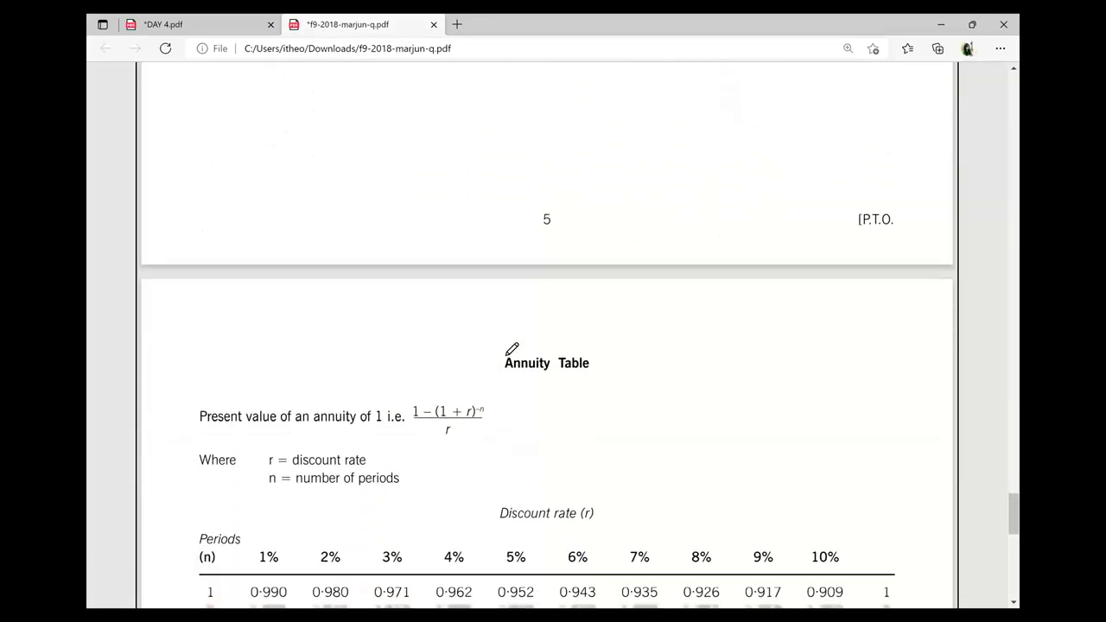
pyautogui.scroll(-3, 511, 348)
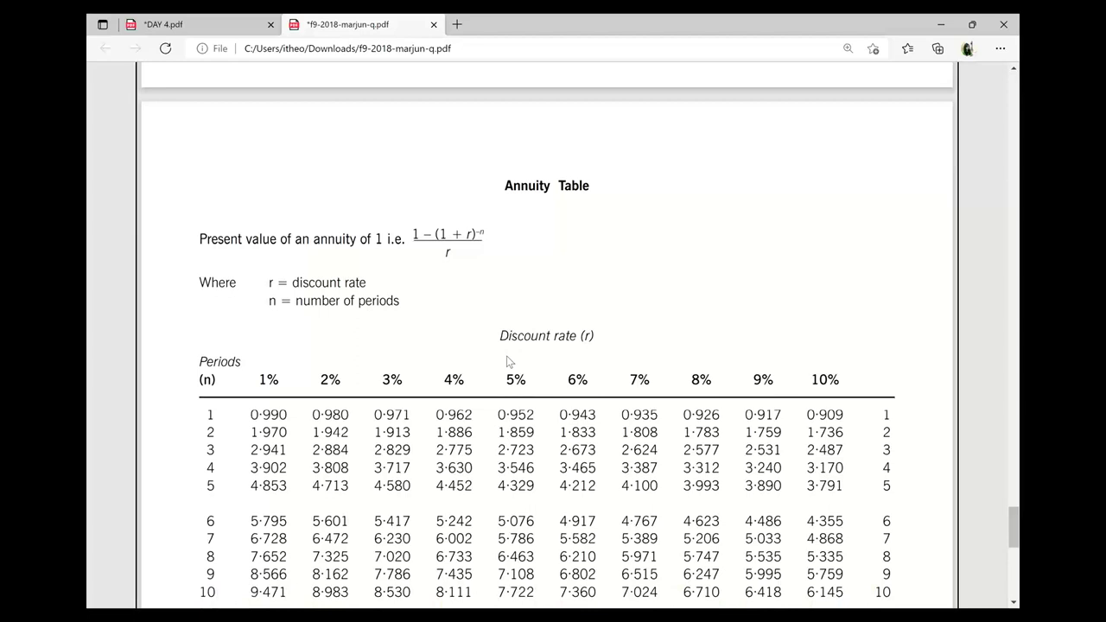
pyautogui.moveTo(535, 487); pyautogui.dragTo(546, 481)
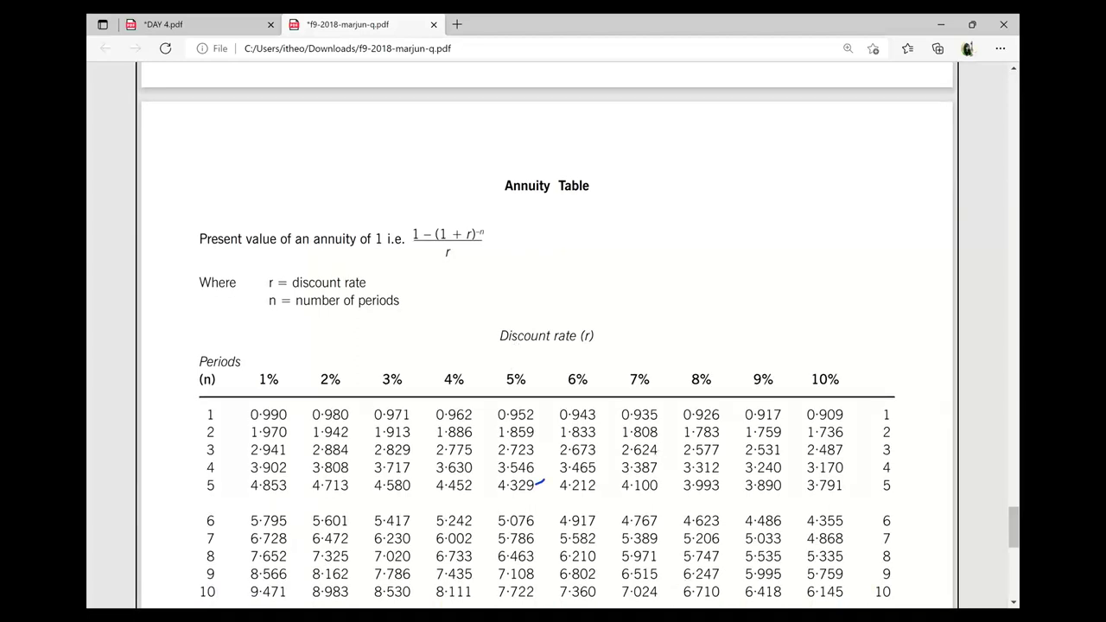
# - Switch back to Excel and enter the years 1 to 5 annuity factor of 4.329 in cell C11
pyautogui.hotkey('alt', 'Tab')
pyautogui.write('4')
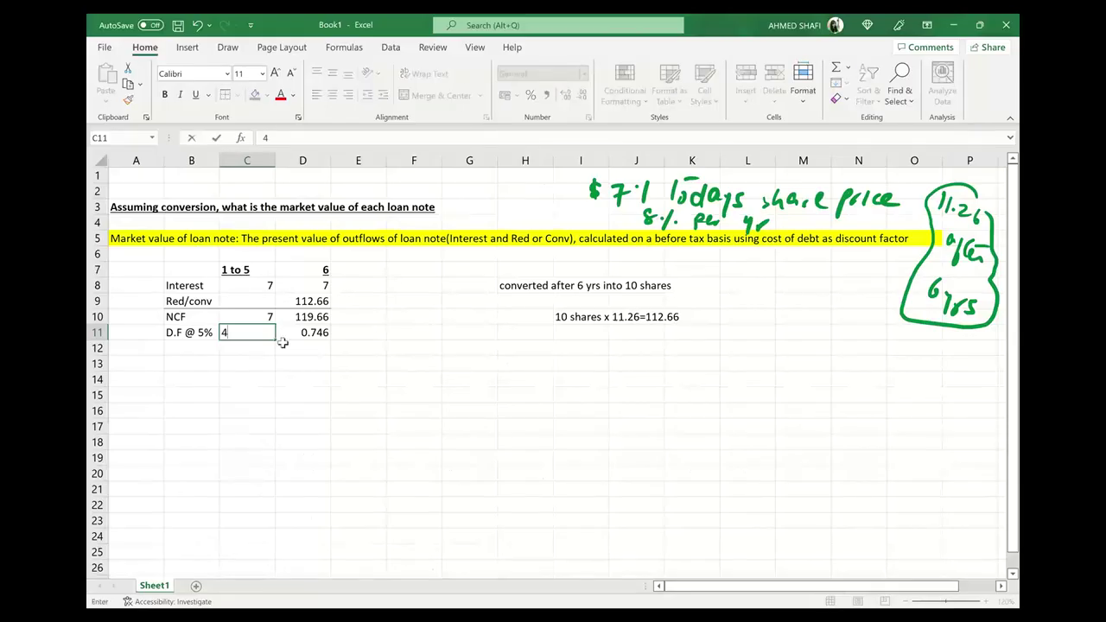
pyautogui.write('.329')
pyautogui.press('Return')
# - Add a "PV" row in row 12, with =7*4.329 for years 1 to 5 and =119.66*0.746 for year 6
pyautogui.click(197, 348)
pyautogui.write('P')
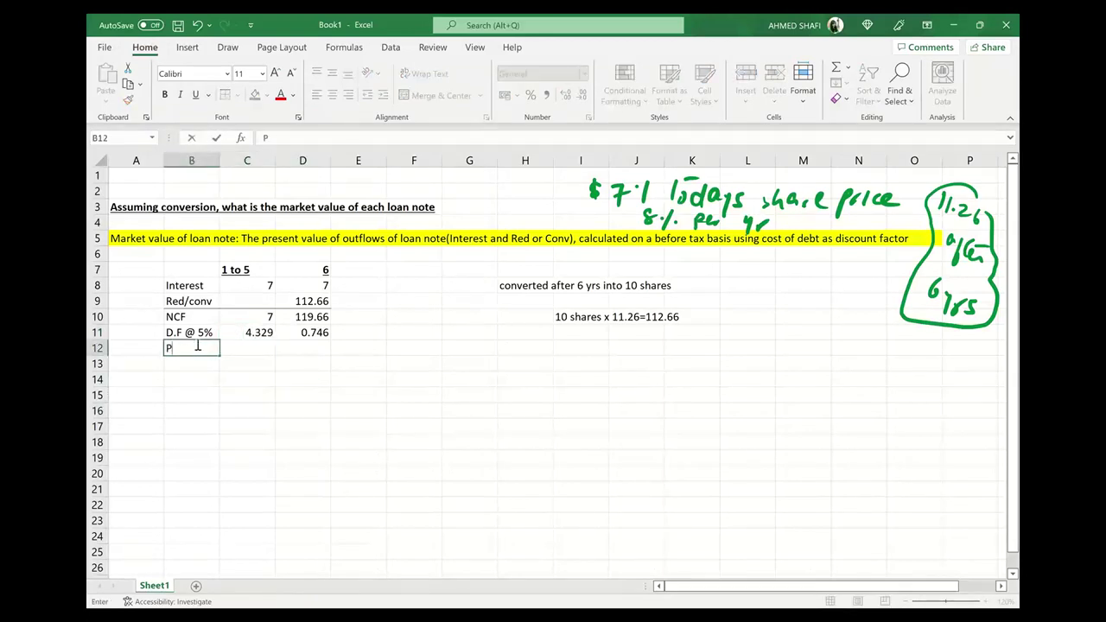
pyautogui.write('V')
pyautogui.press('Tab')
pyautogui.write('=')
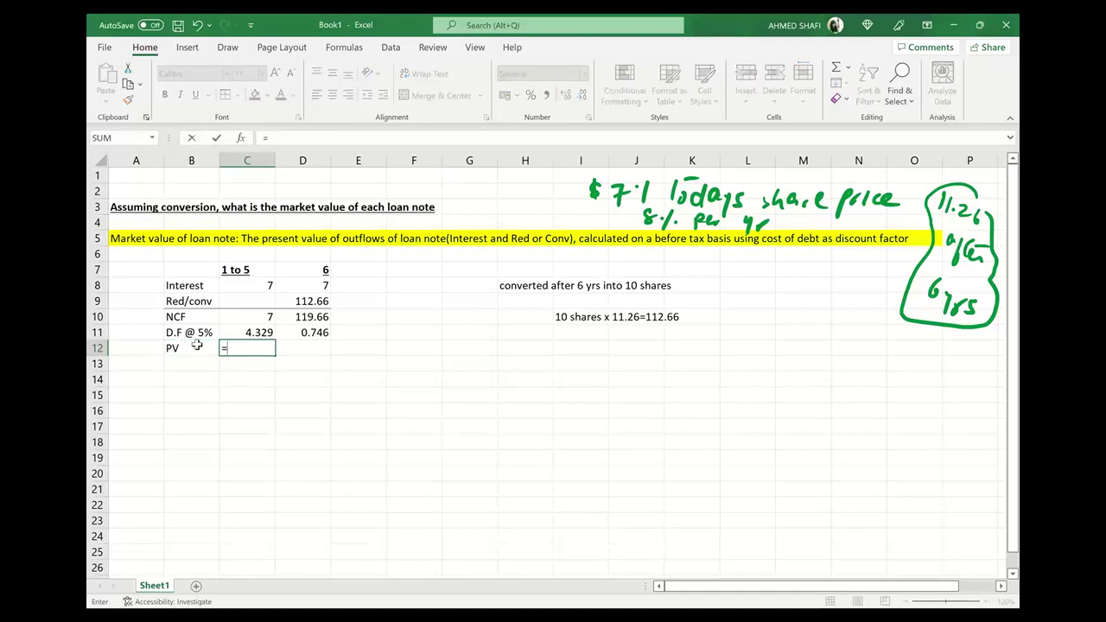
pyautogui.write('7*4.329')
pyautogui.press('Tab')
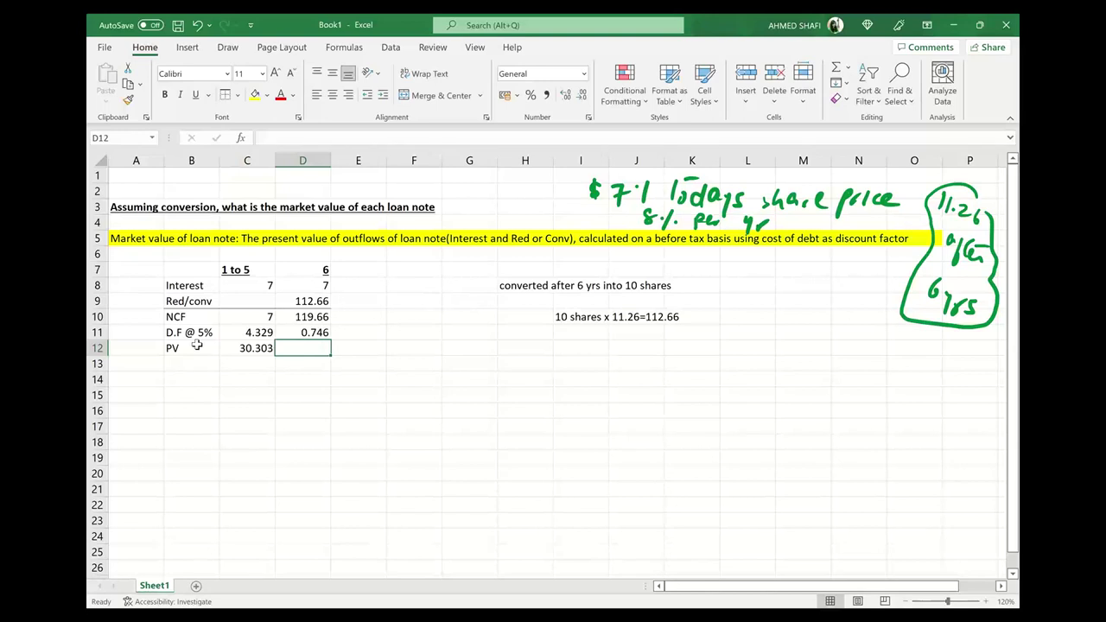
pyautogui.write('=119')
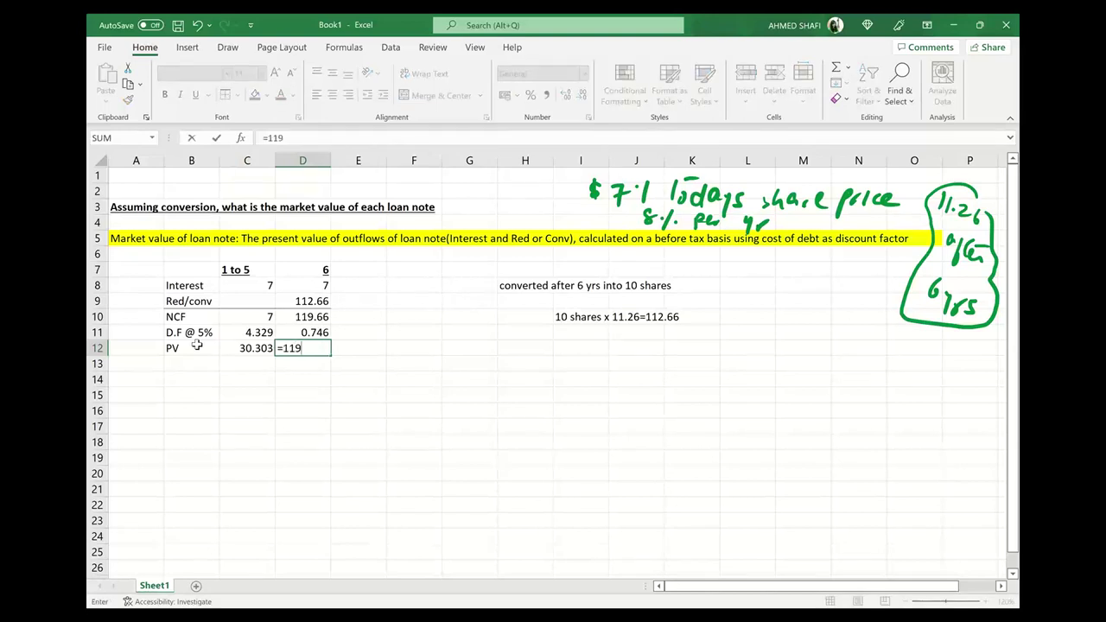
pyautogui.write('.66*0.746')
pyautogui.press('Return')
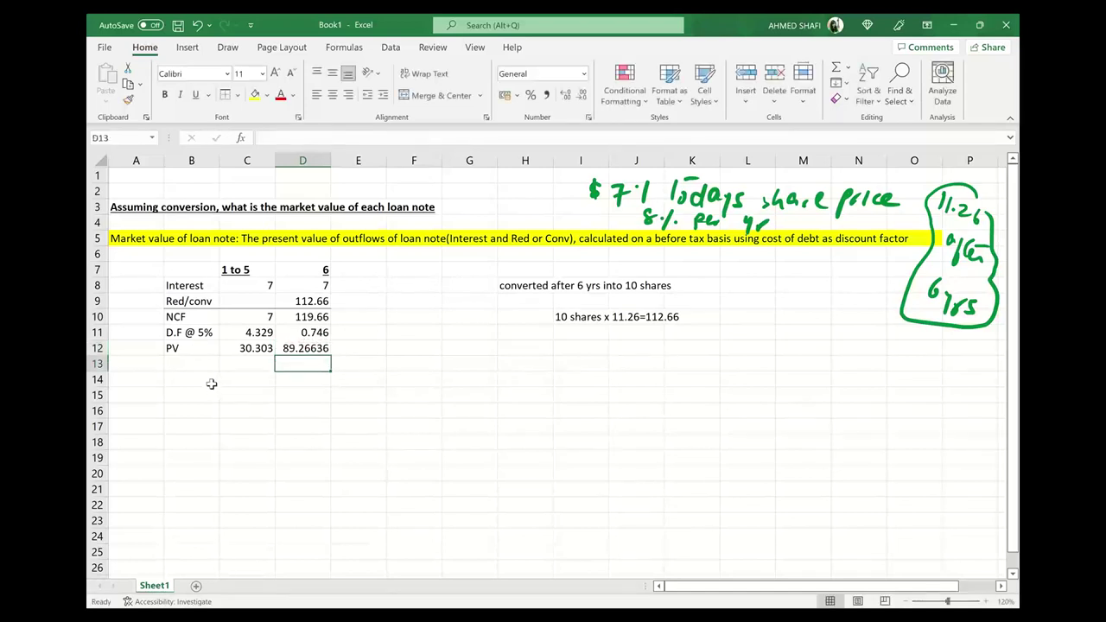
# - Label cell B14 "Total PV" and add up the two present values in C14 with =30.3+89.2
pyautogui.click(211, 384)
pyautogui.write('Tot')
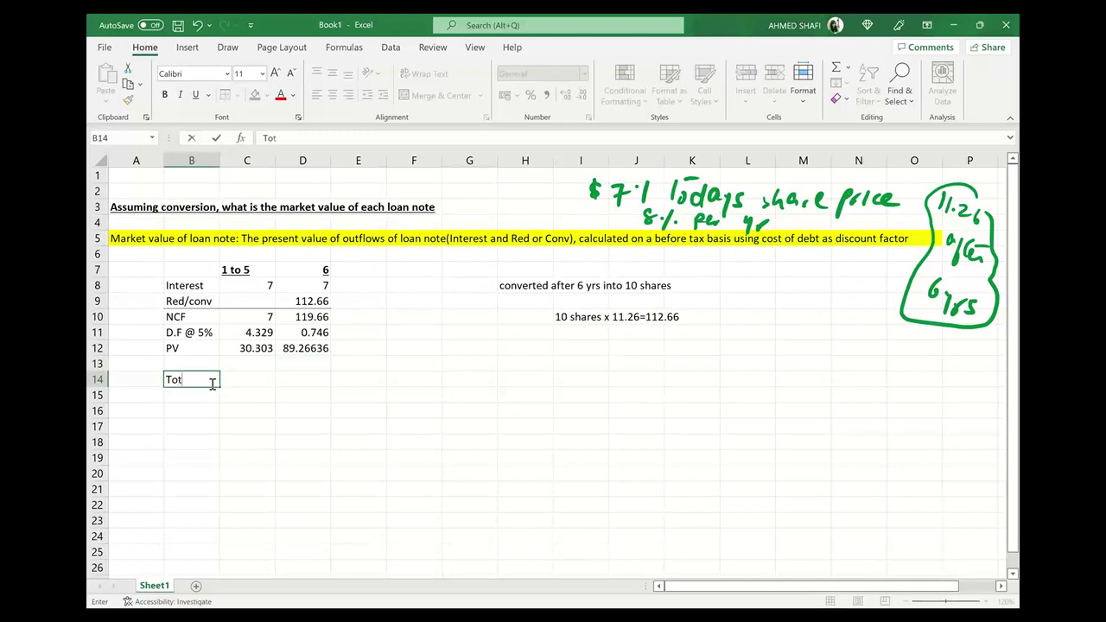
pyautogui.write('al PV')
pyautogui.click(244, 379)
pyautogui.write('=')
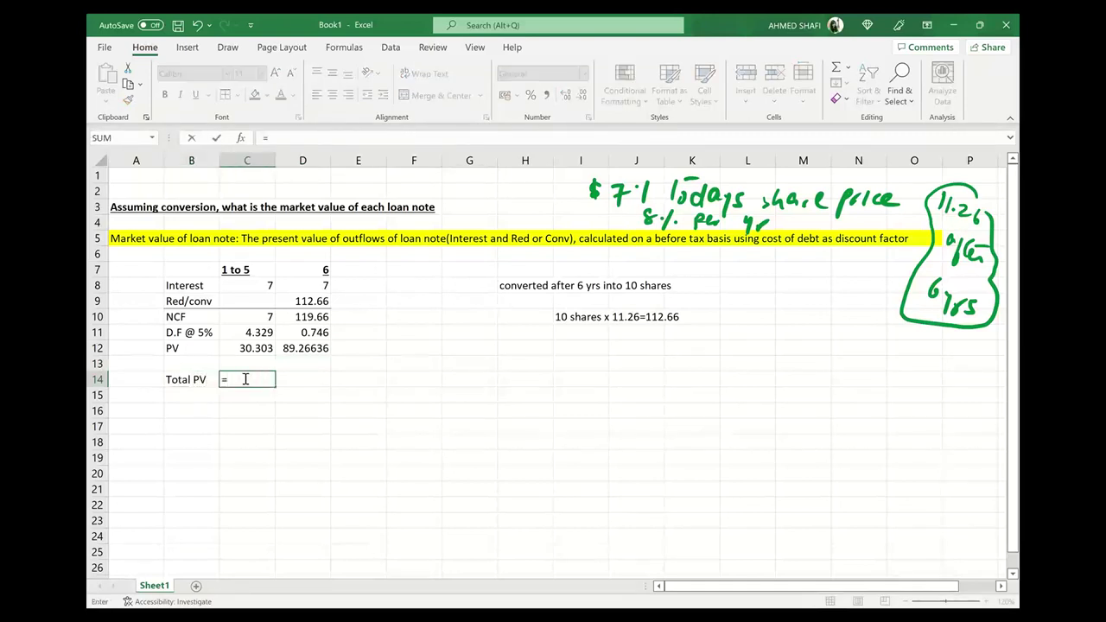
pyautogui.write('30.4')
pyautogui.press('BackSpace')
pyautogui.write('3+89.2')
pyautogui.press('Return')
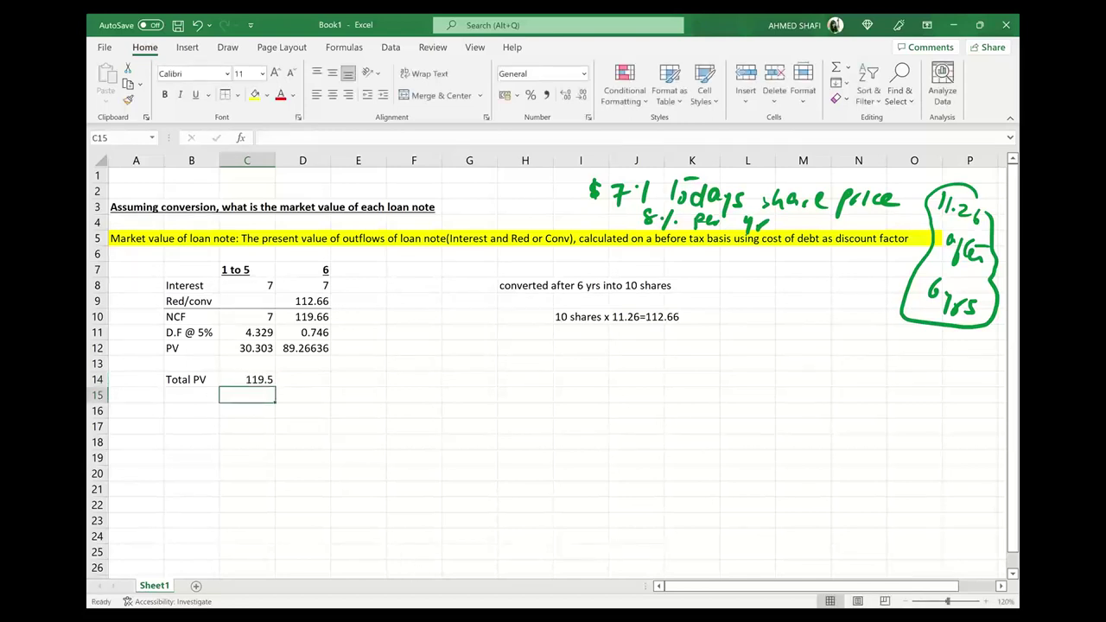
# - Switch to DAY 4.pdf and mark option C, $119.58, as the answer to Coral Co question (b)
pyautogui.hotkey('alt', 'Tab')
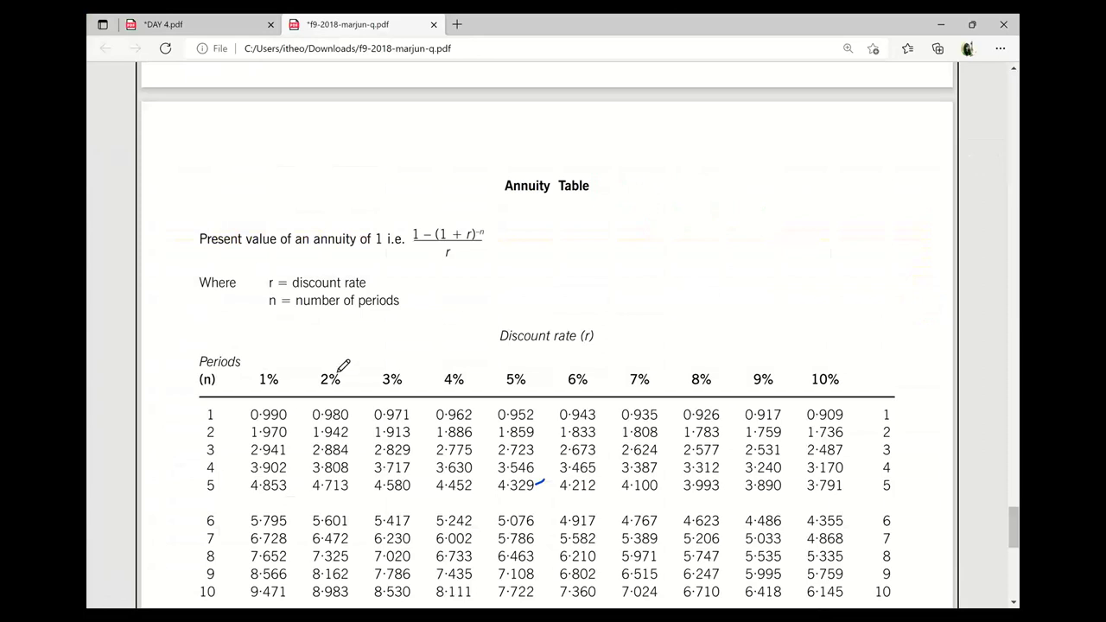
pyautogui.click(173, 24)
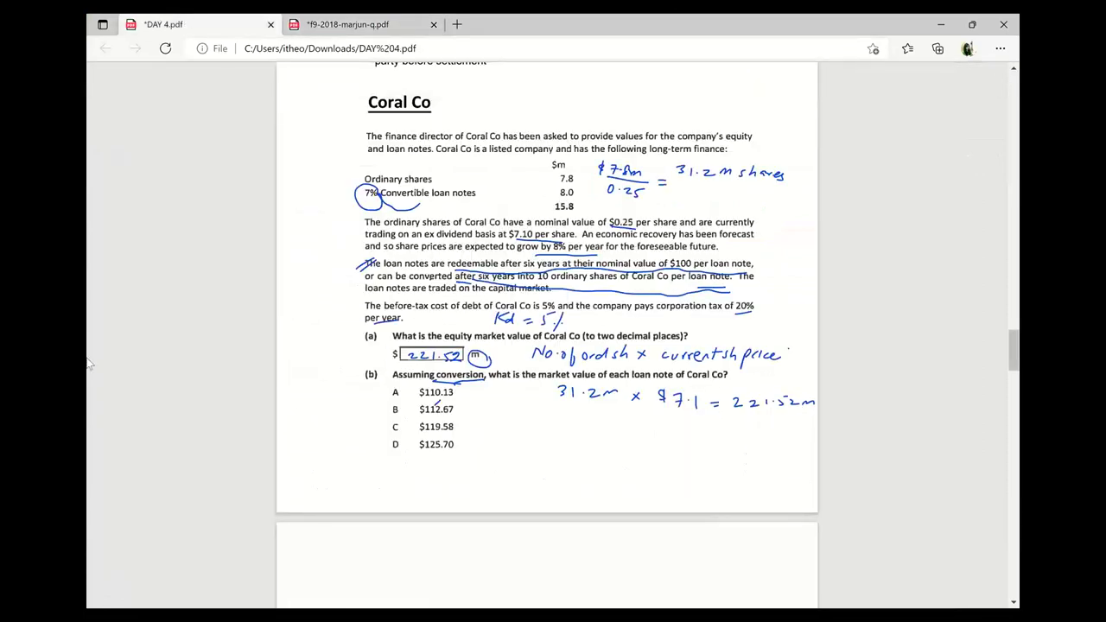
pyautogui.moveTo(377, 437); pyautogui.dragTo(394, 427)
# - Back in Excel, circle the Total PV result, mark the Interest and Red/conv rows, and underline the outflows definition in row 5 with the pen
pyautogui.hotkey('alt', 'Tab')
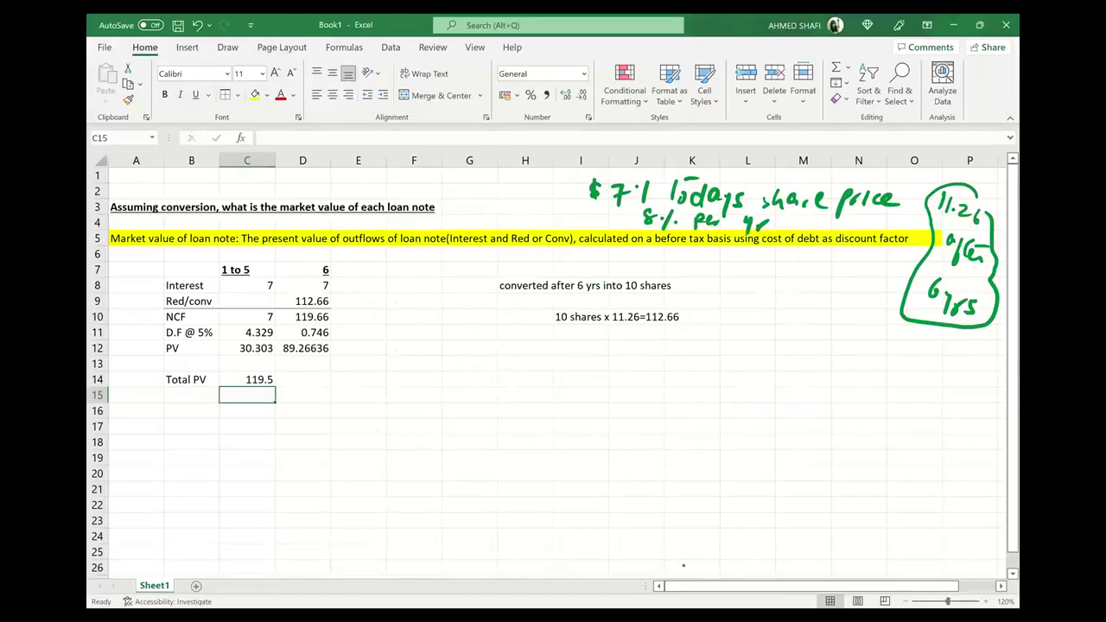
pyautogui.moveTo(295, 374)
pyautogui.mouseDown()
pyautogui.moveTo(287, 362)
pyautogui.moveTo(183, 358)
pyautogui.moveTo(213, 416)
pyautogui.moveTo(294, 369)
pyautogui.mouseUp()
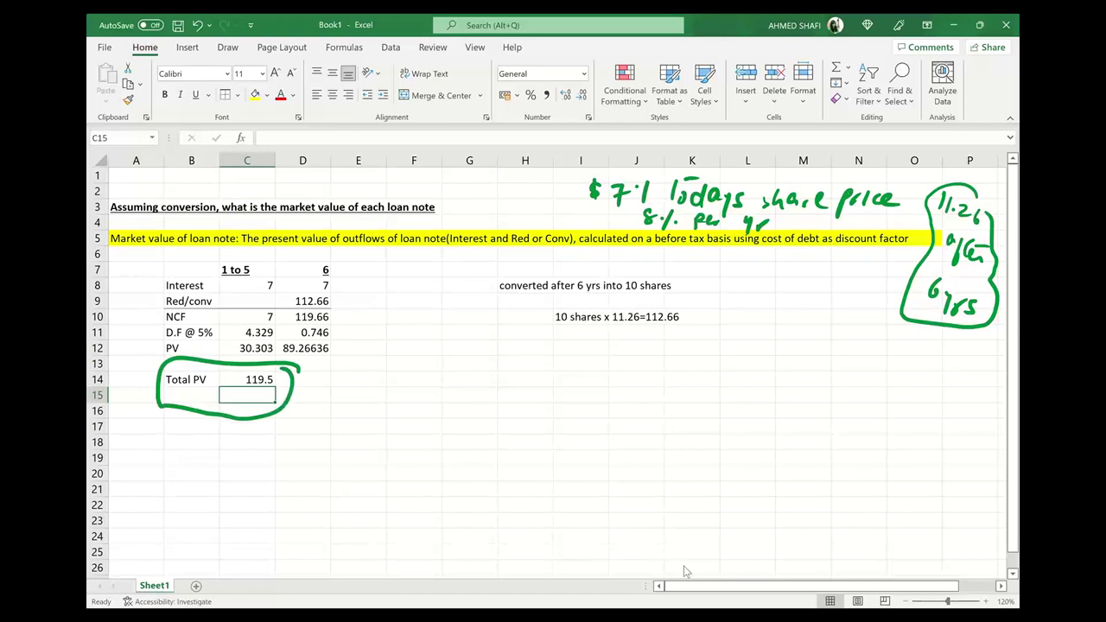
pyautogui.moveTo(145, 285); pyautogui.dragTo(158, 284)
pyautogui.moveTo(148, 304); pyautogui.dragTo(159, 300)
pyautogui.moveTo(250, 252); pyautogui.dragTo(573, 259)
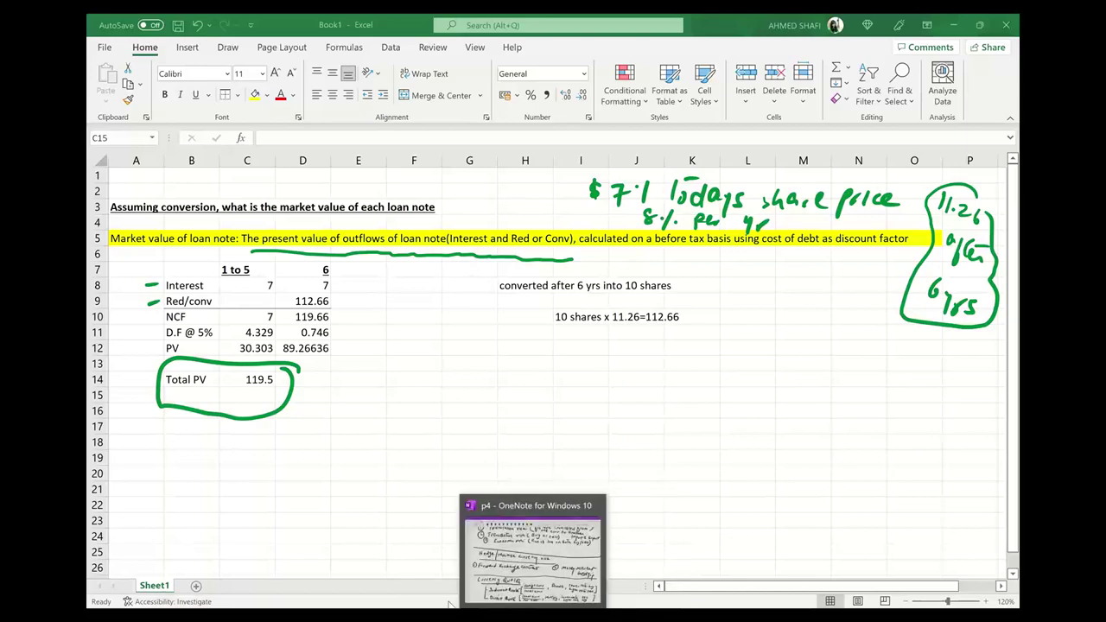
# - Switch to DAY 4.pdf and go on to Coral Co questions (c), (d) and (e)
pyautogui.click(402, 609)
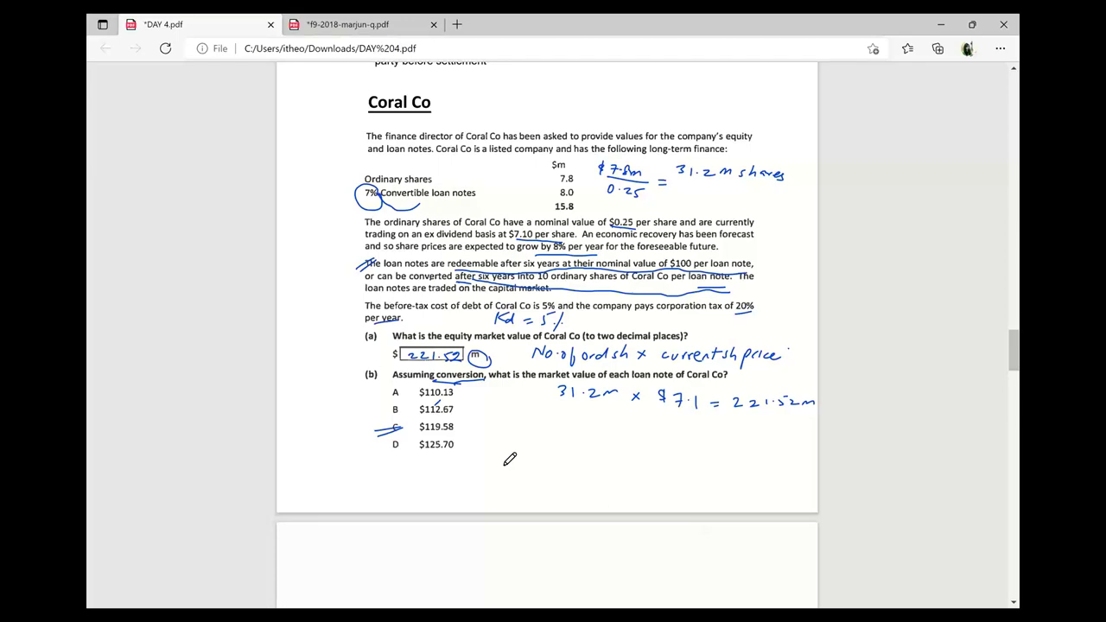
pyautogui.scroll(-2, 510, 459)
pyautogui.scroll(-5, 510, 459)
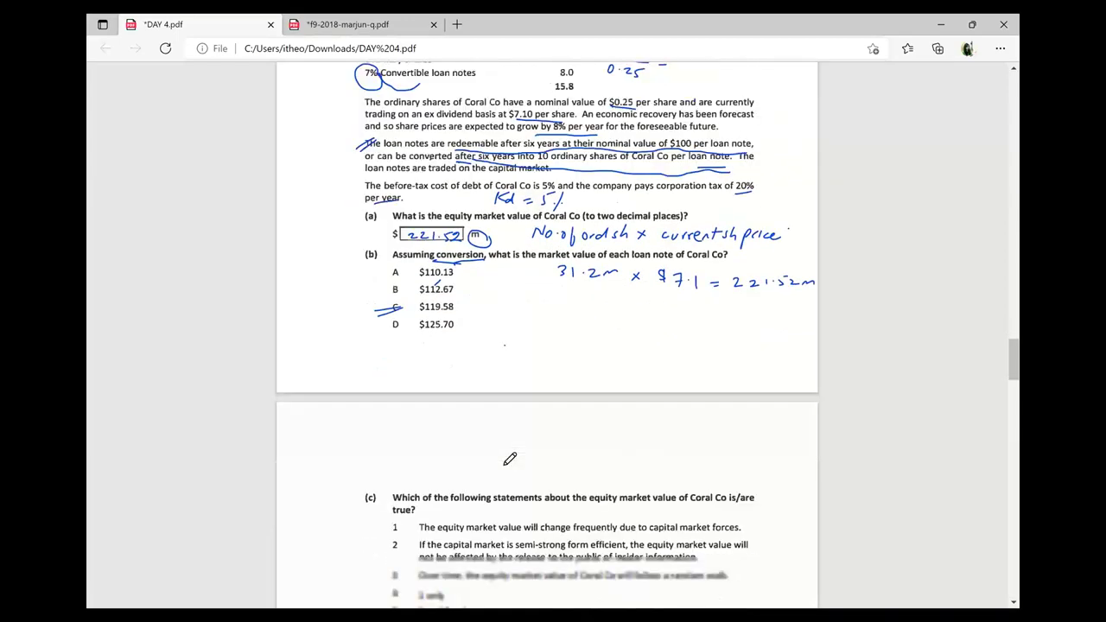
pyautogui.scroll(-3, 510, 459)
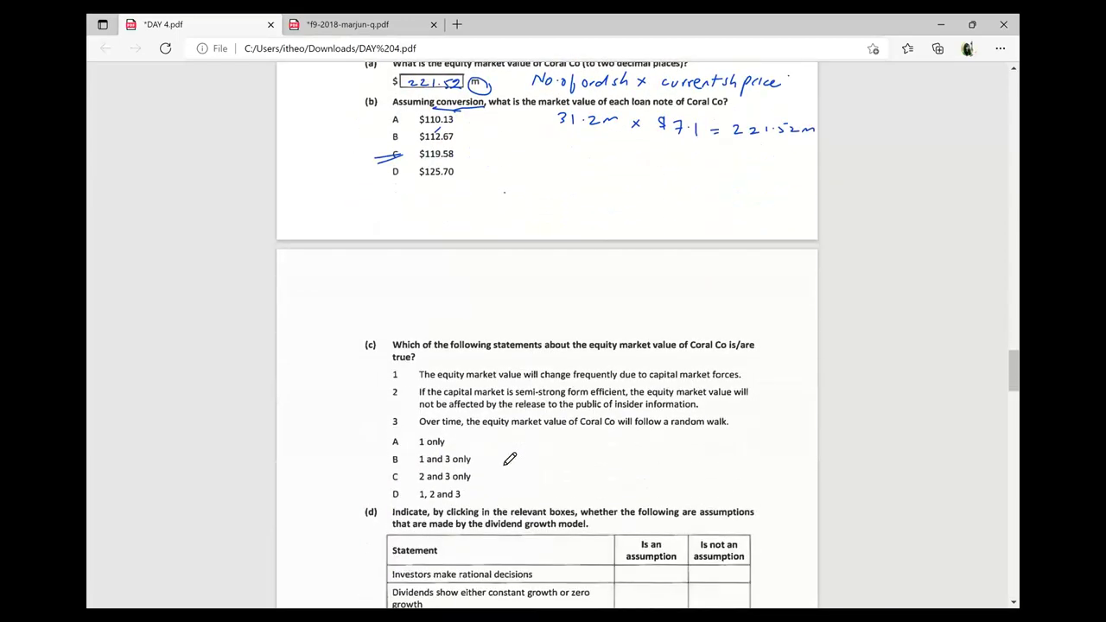
pyautogui.scroll(-2, 510, 459)
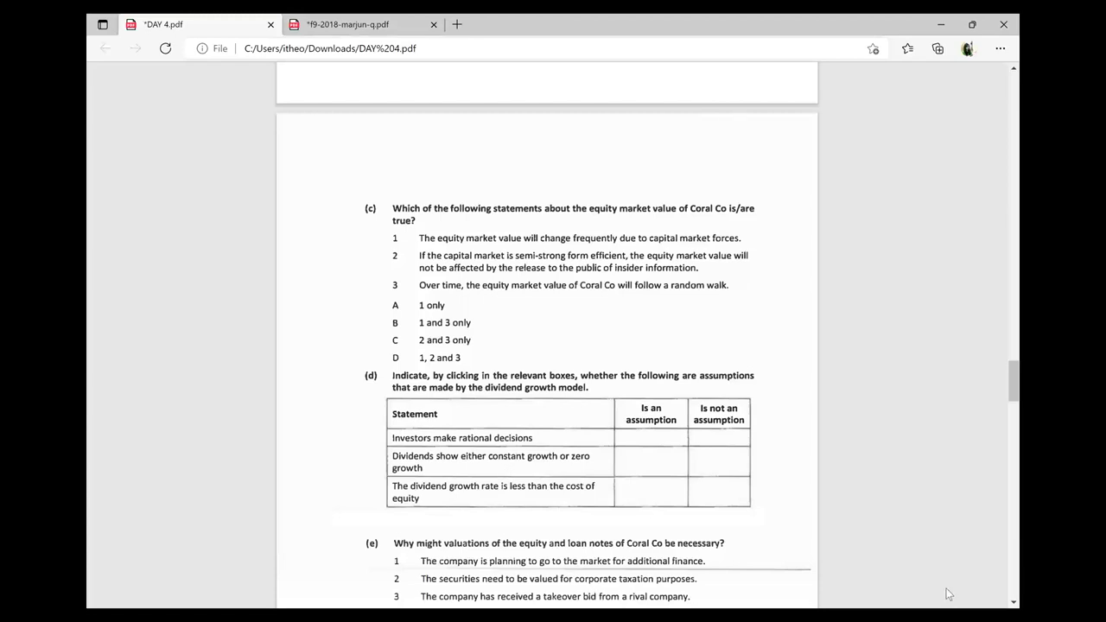
pyautogui.click(1013, 603)
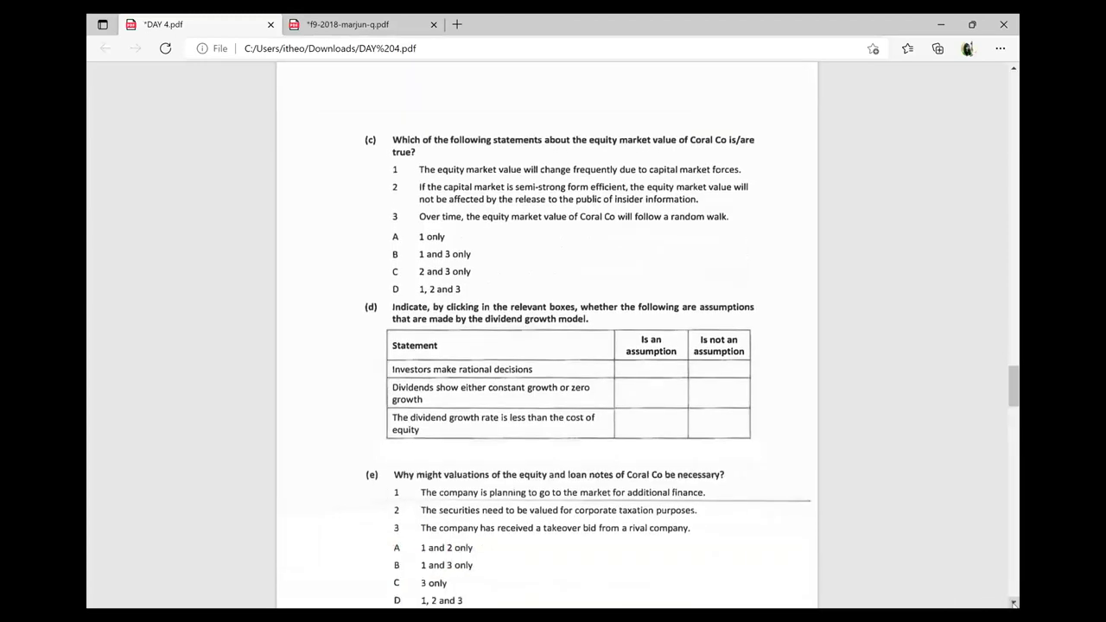